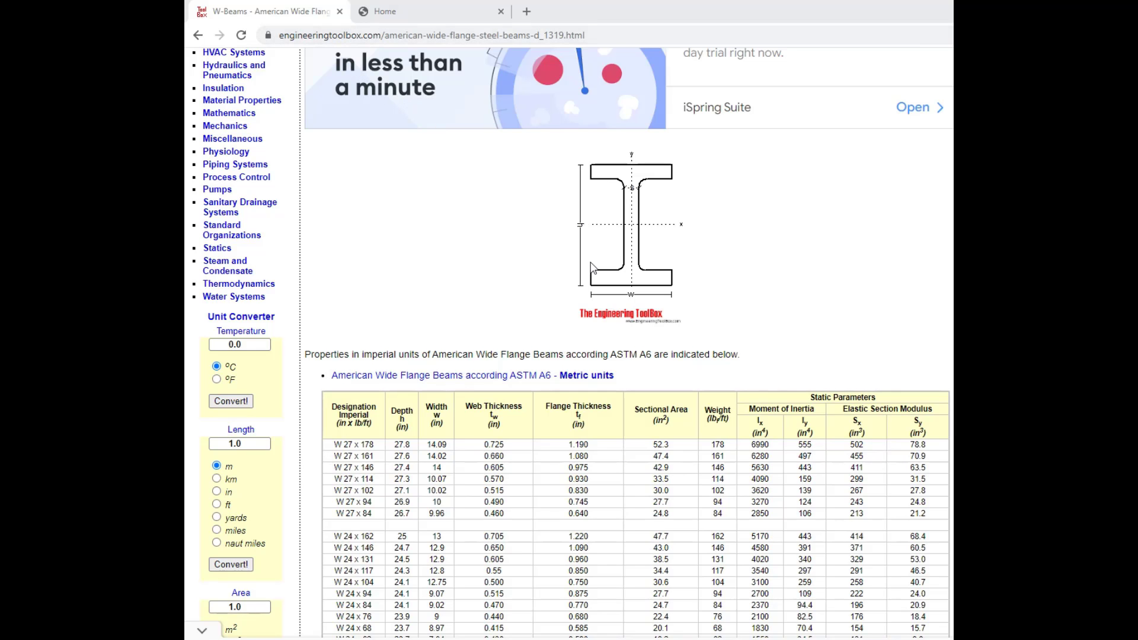
- Search the Extension Warehouse for 'engineering toolbox' and open The Engineering ToolBox listing
scroll(556, 323, "down", 5)
scroll(557, 433, "up", 2)
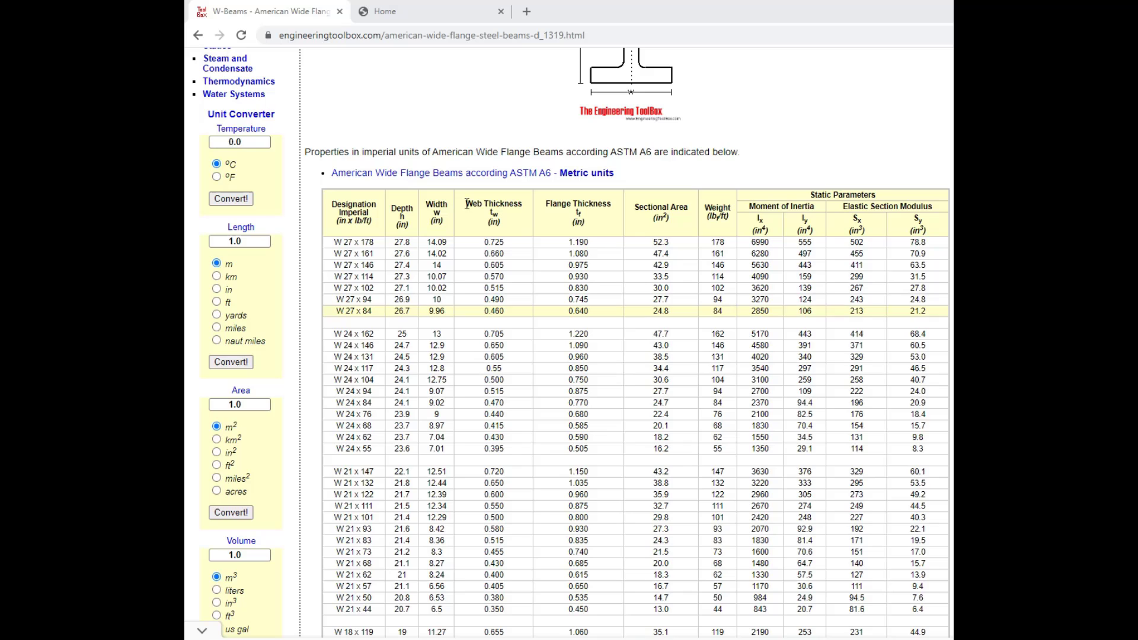
scroll(515, 444, "up", 5)
scroll(510, 441, "up", 2)
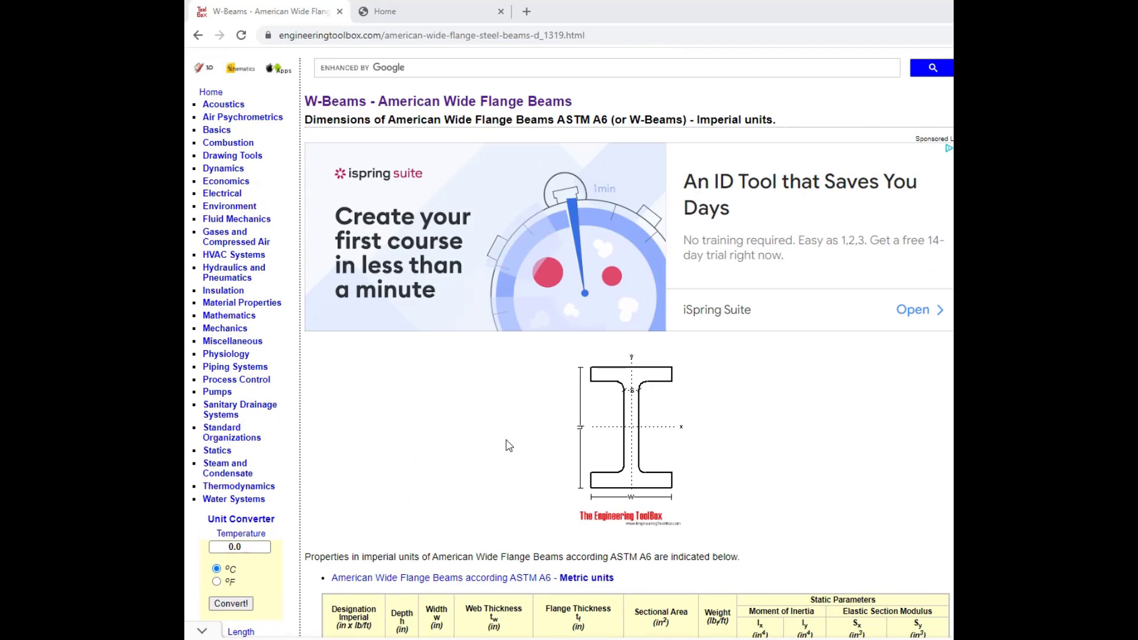
scroll(594, 363, "down", 6)
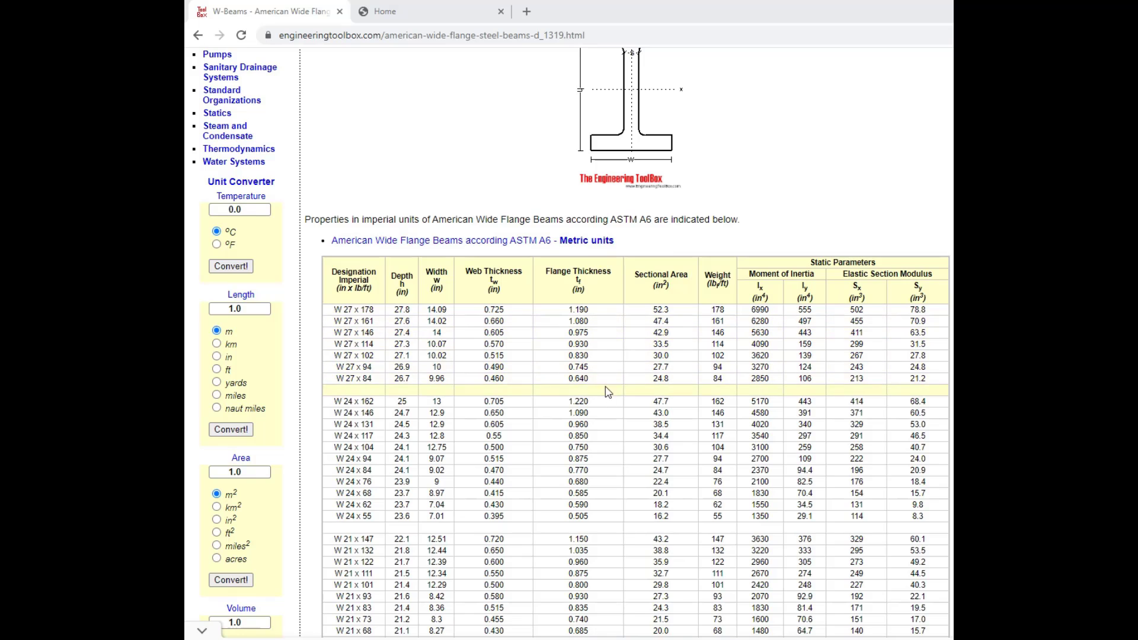
scroll(446, 330, "down", 3)
scroll(425, 327, "up", 3)
scroll(697, 355, "up", 5)
scroll(720, 414, "down", 3)
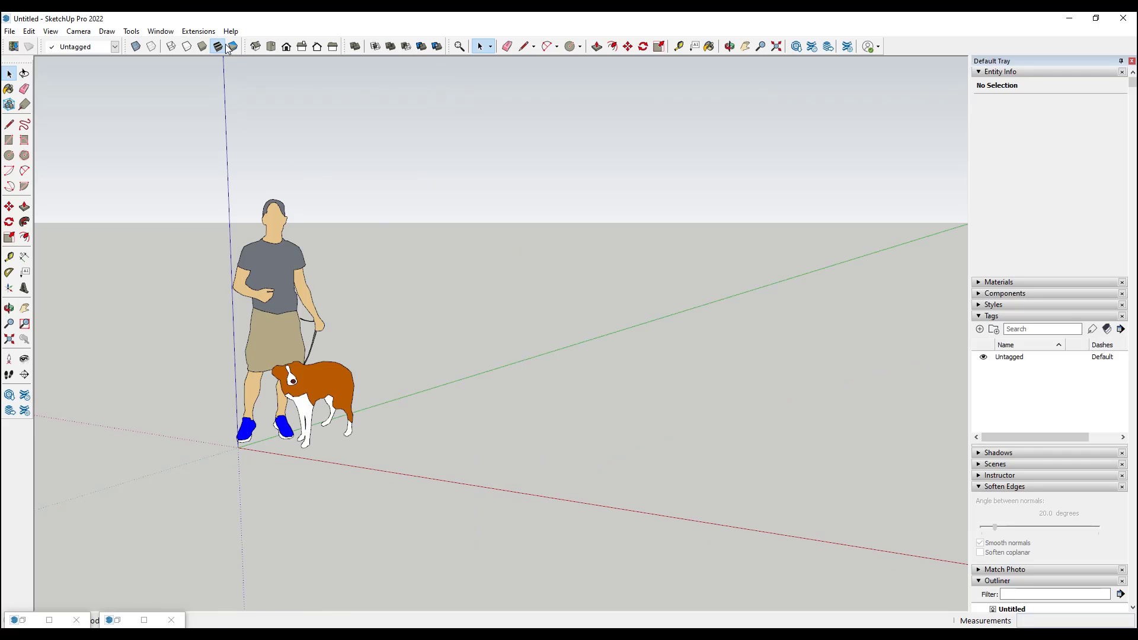
left_click(813, 45)
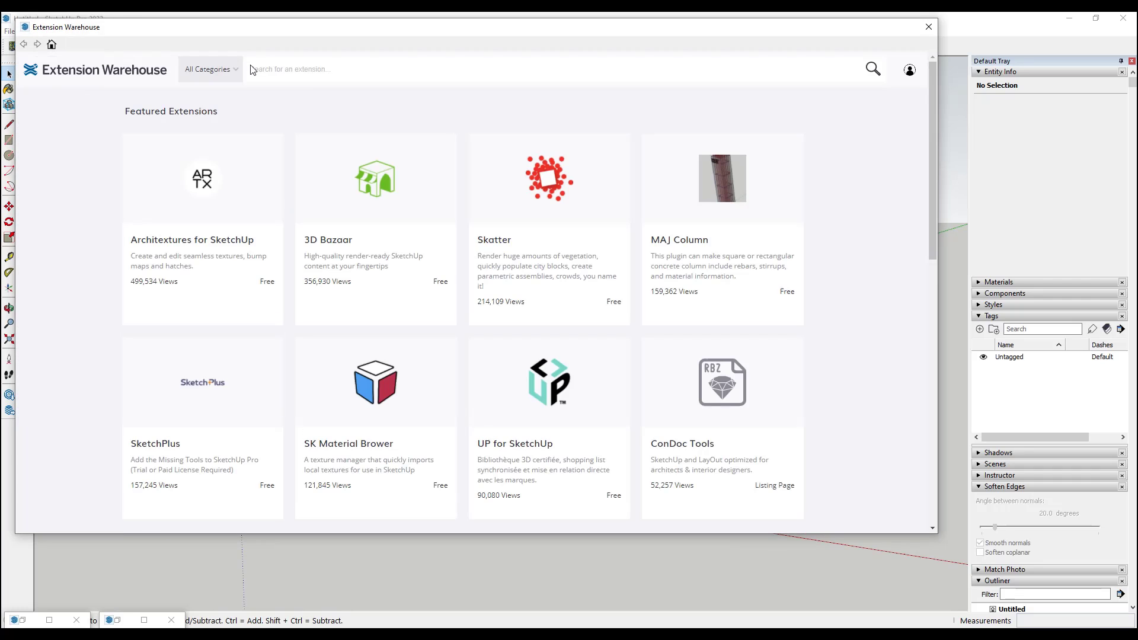
left_click(275, 68)
type("engineer")
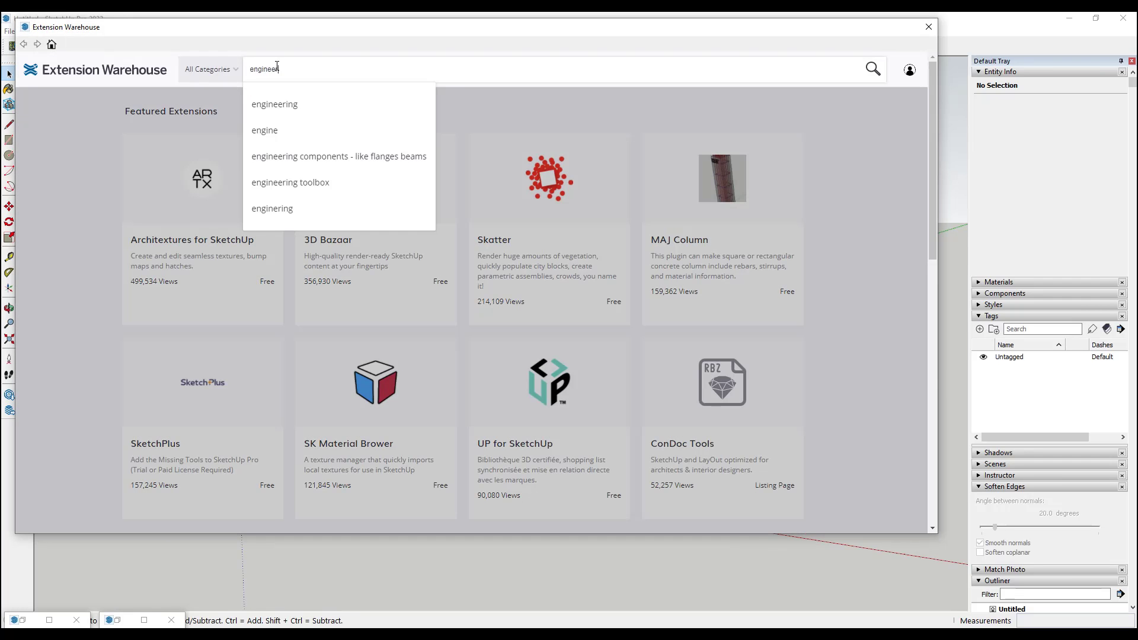
type("ing toolbox")
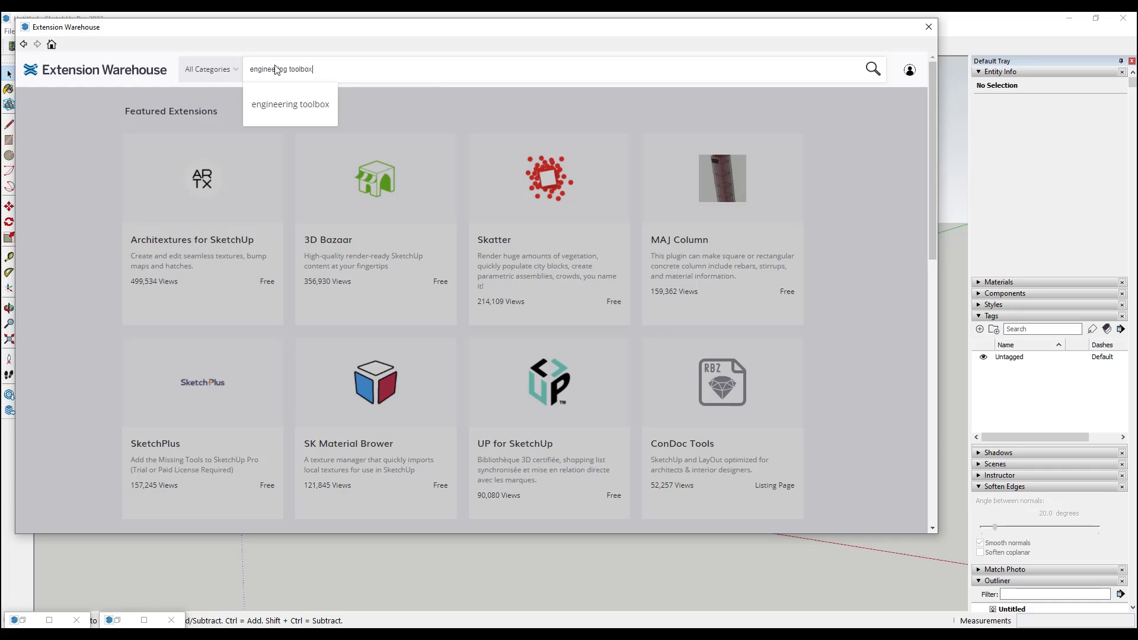
key("Return")
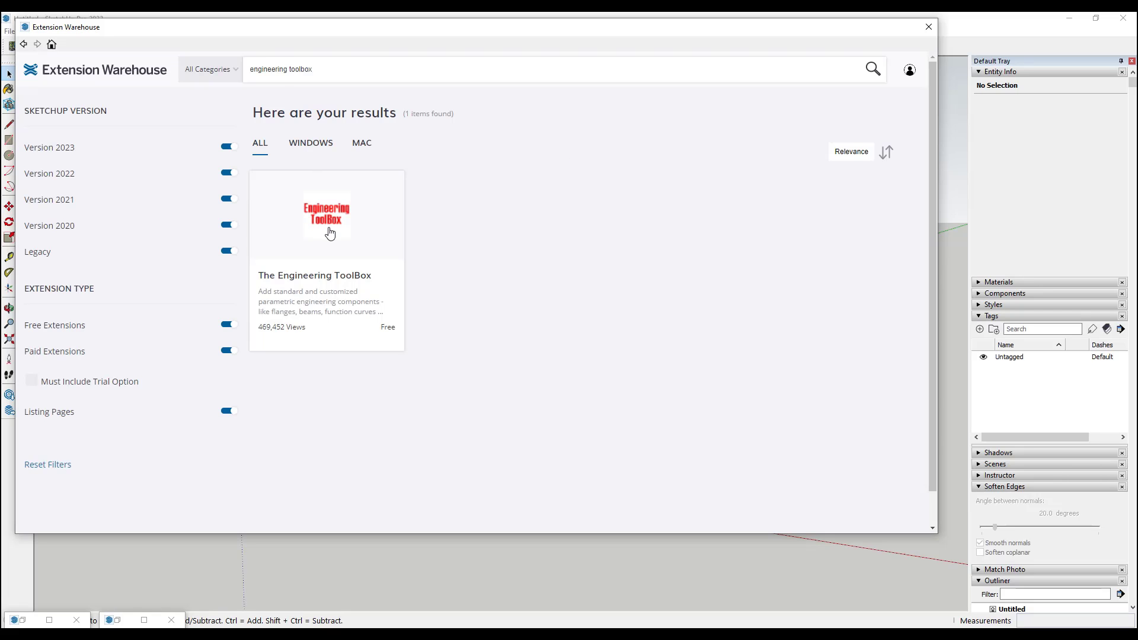
left_click(335, 234)
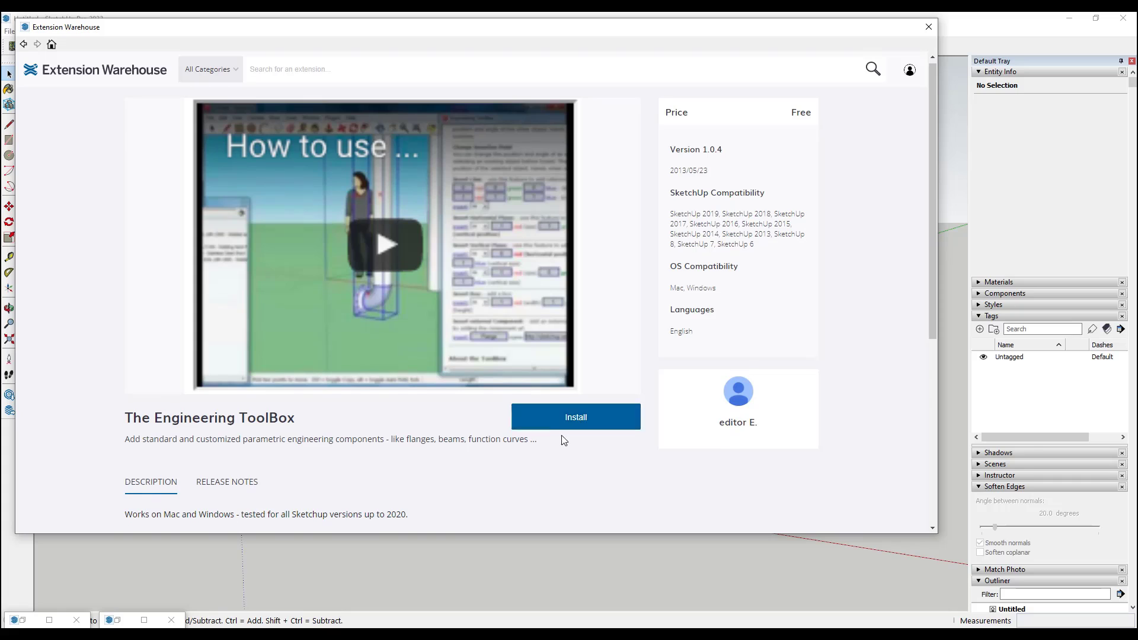
- Review the listing details, including the SketchUp 2019 compatibility note
scroll(454, 320, "down", 2)
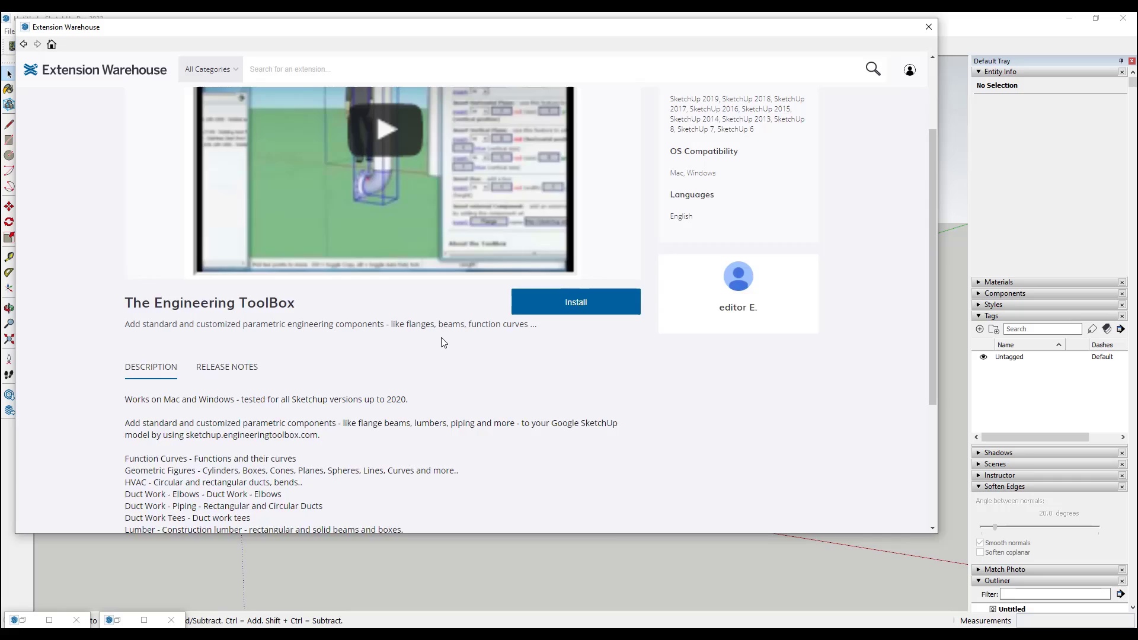
scroll(426, 290, "up", 2)
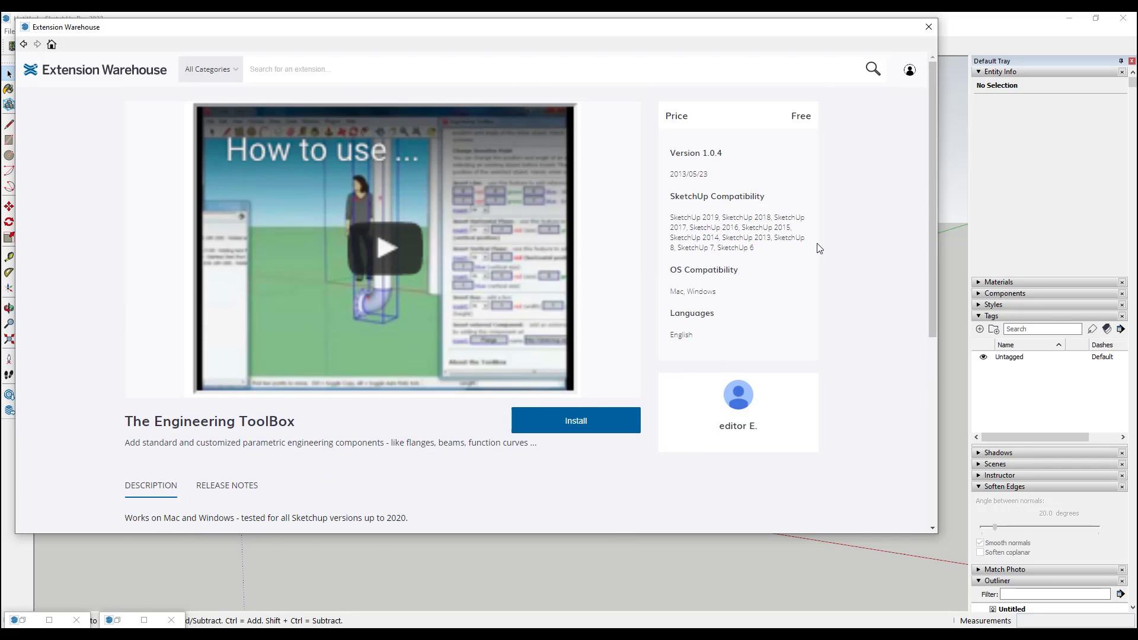
left_click_drag(686, 218, 720, 220)
left_click(717, 220)
- Close the Extension Warehouse and launch Engineering ToolBox from the Extensions menu
left_click(928, 27)
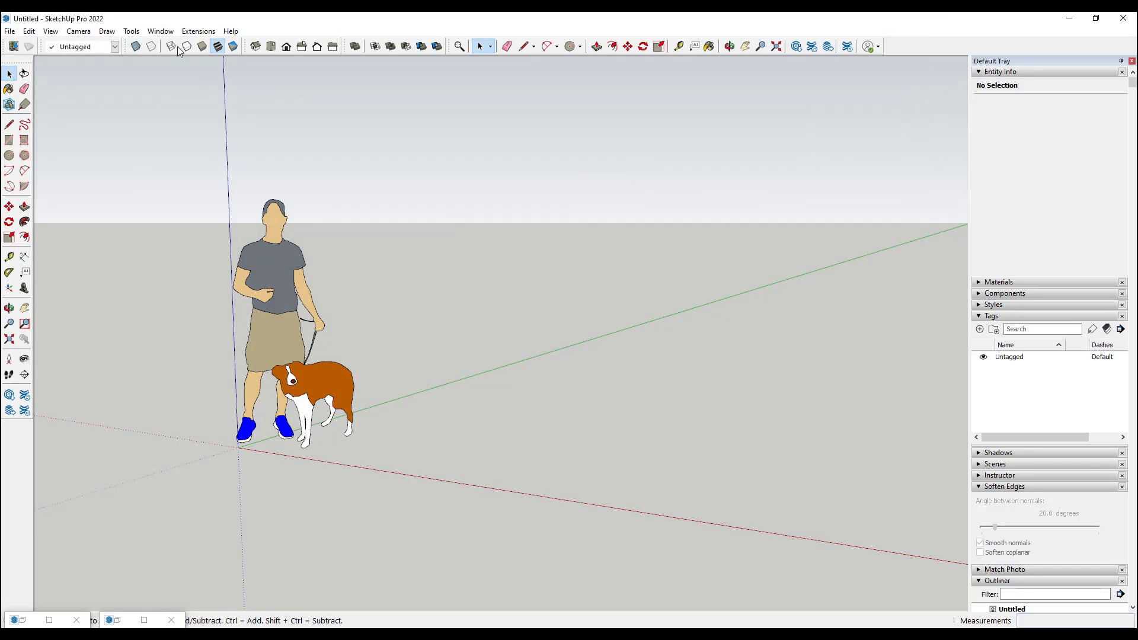
left_click(191, 32)
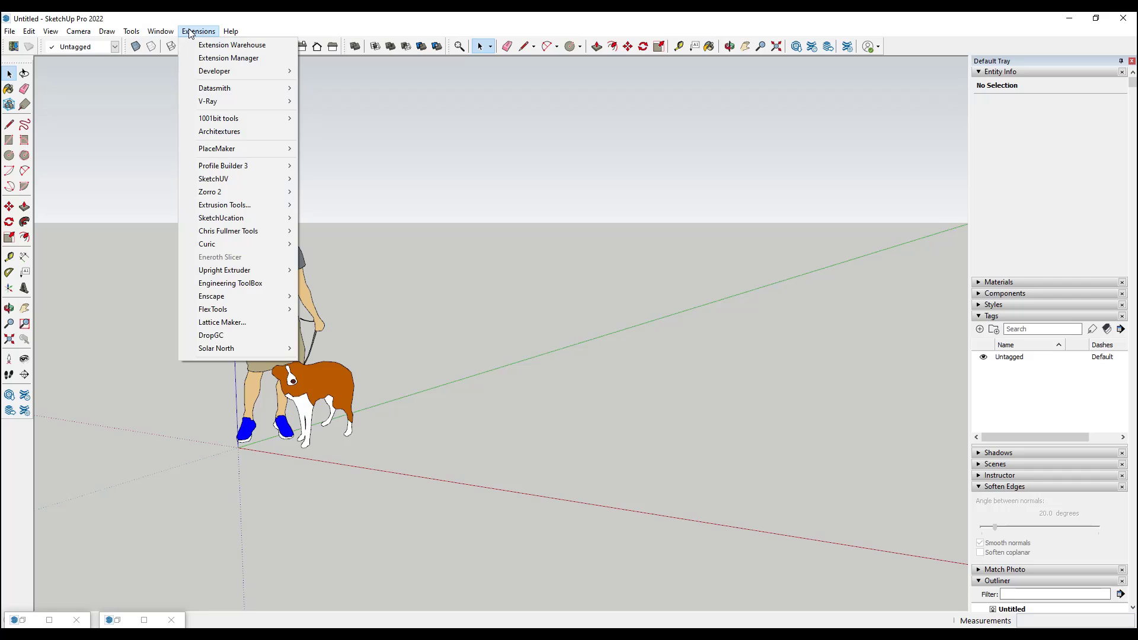
left_click(235, 285)
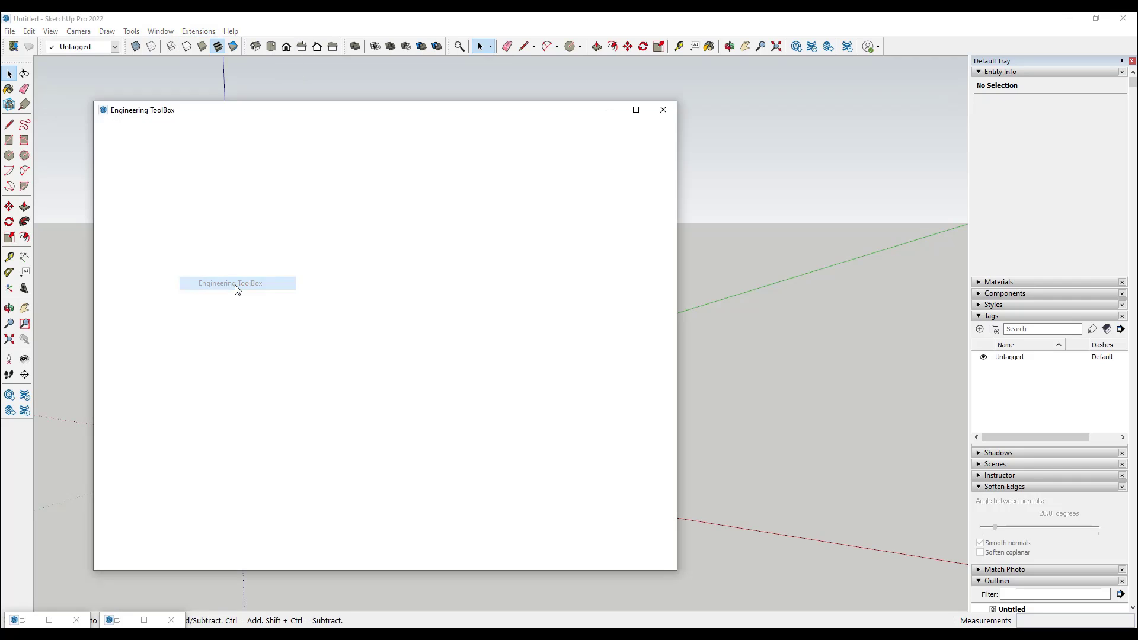
left_click_drag(300, 113, 257, 91)
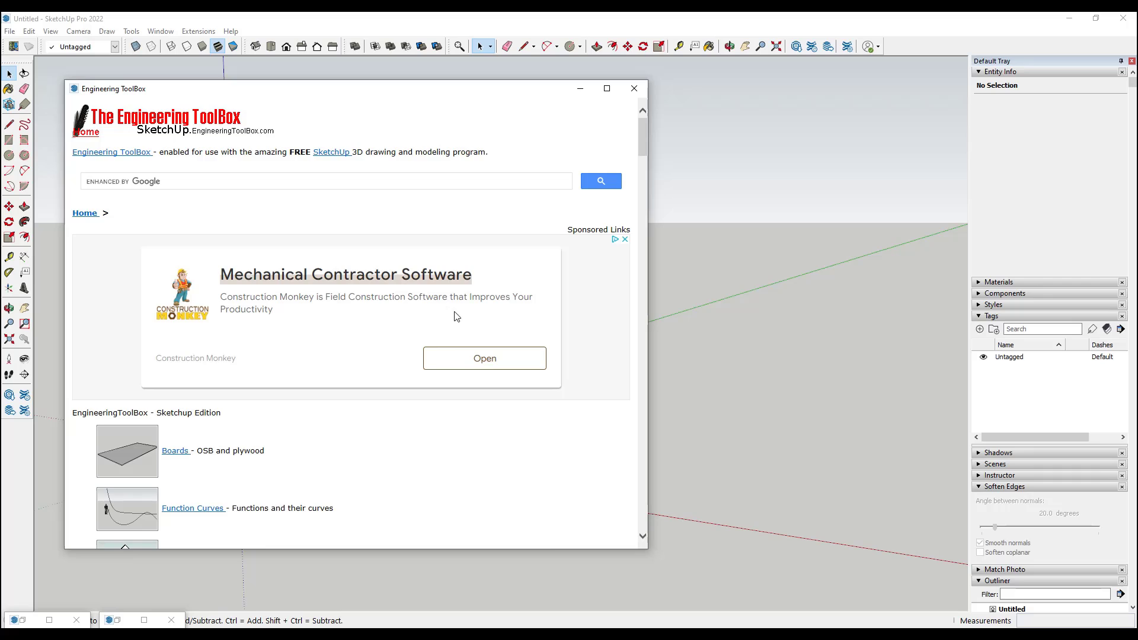
- Scroll to Structural and Bar Sections and open Flange Beams and Columns
scroll(456, 316, "down", 3)
scroll(350, 272, "down", 1)
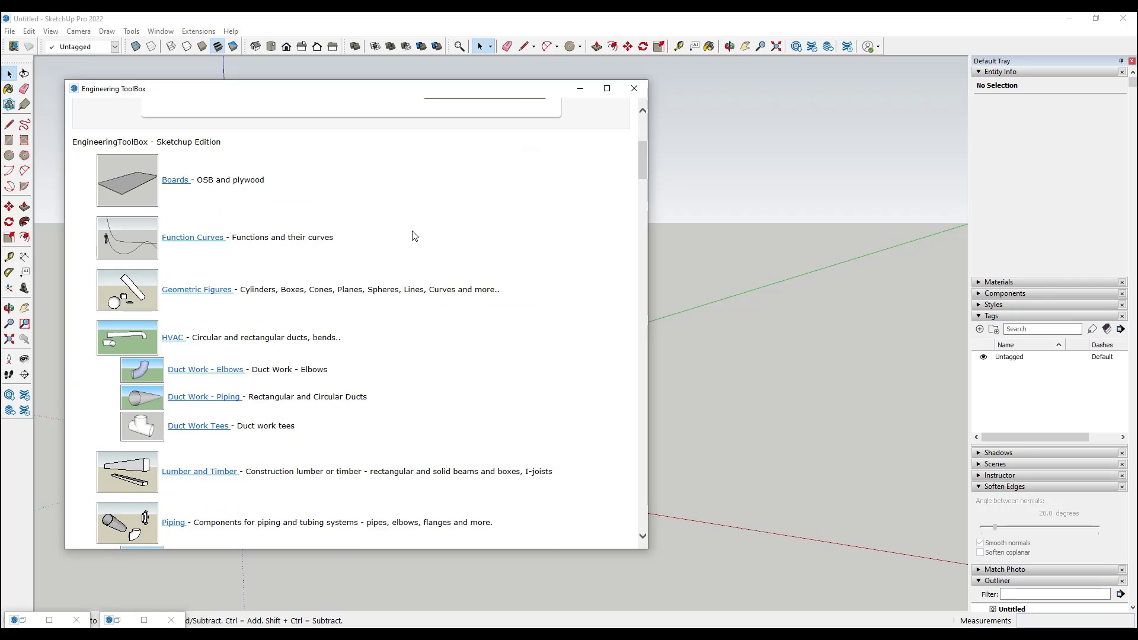
scroll(229, 335, "down", 3)
scroll(350, 278, "down", 2)
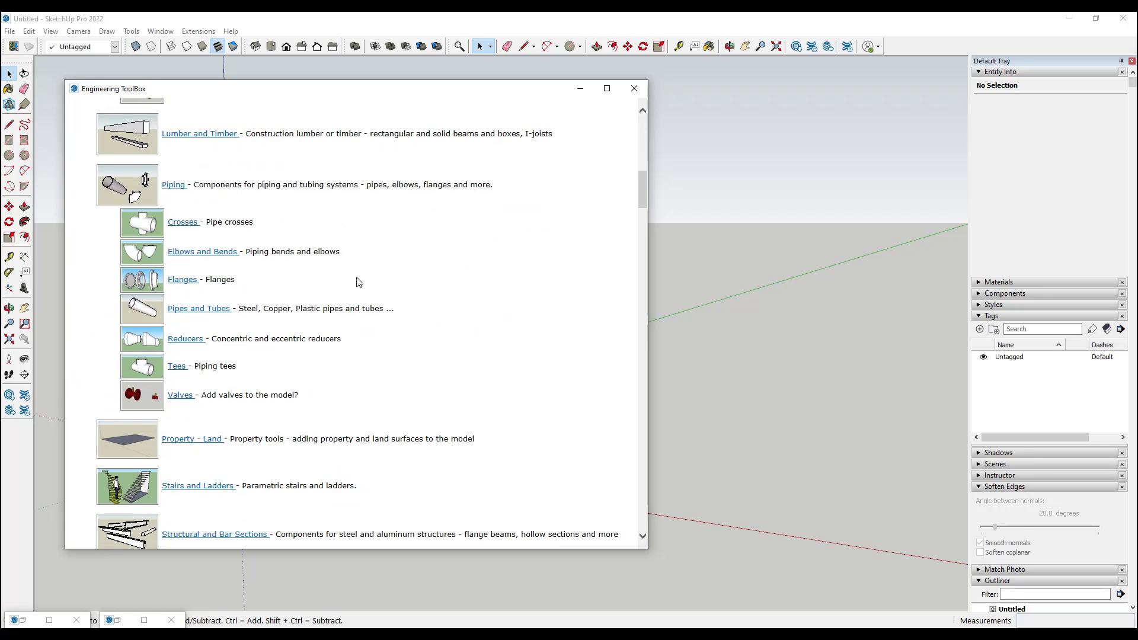
scroll(431, 267, "down", 2)
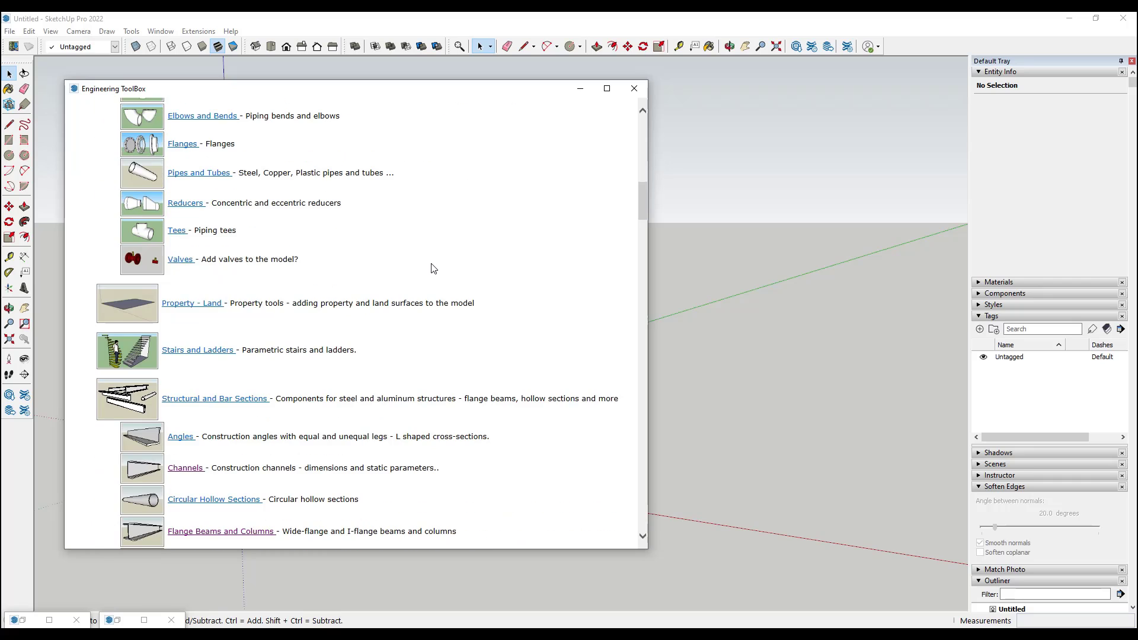
scroll(444, 271, "down", 3)
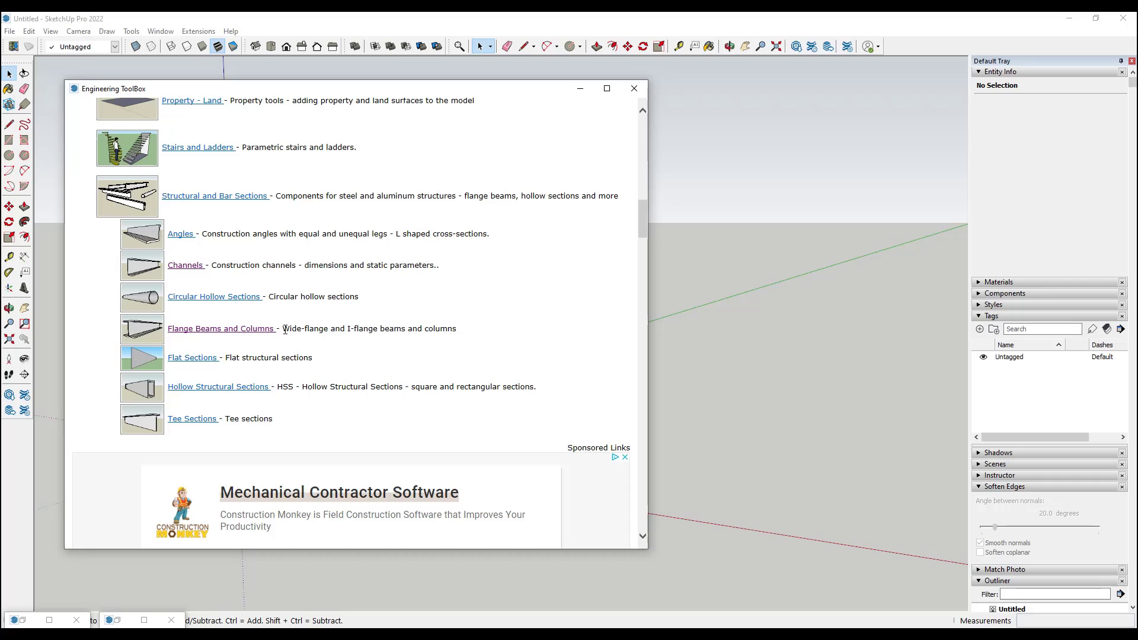
left_click(228, 335)
scroll(279, 308, "down", 1)
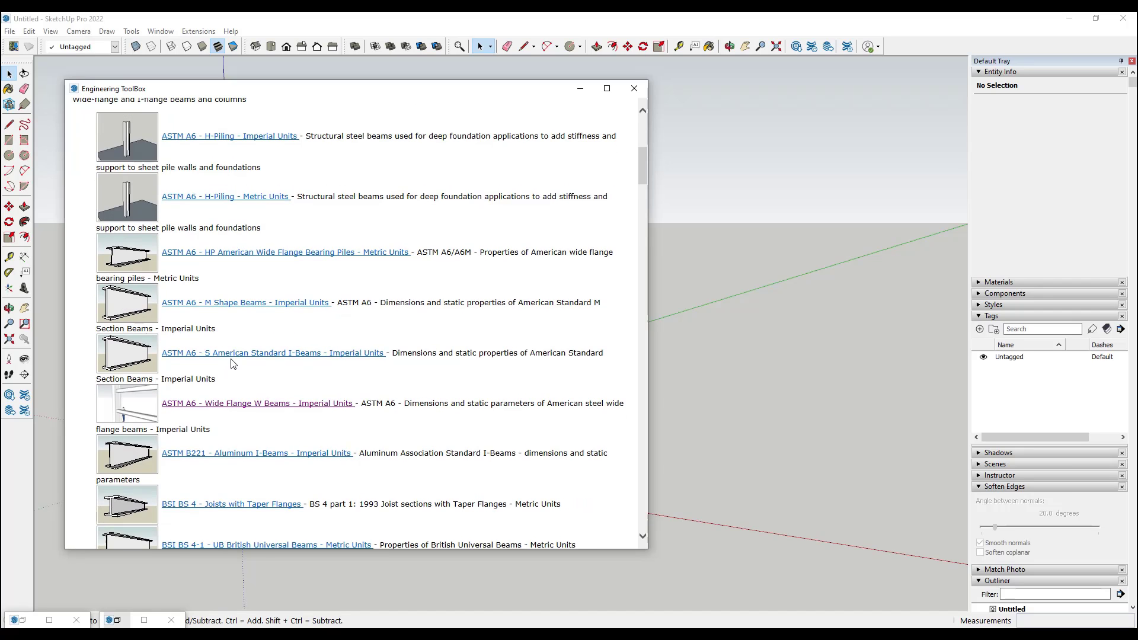
scroll(260, 285, "down", 3)
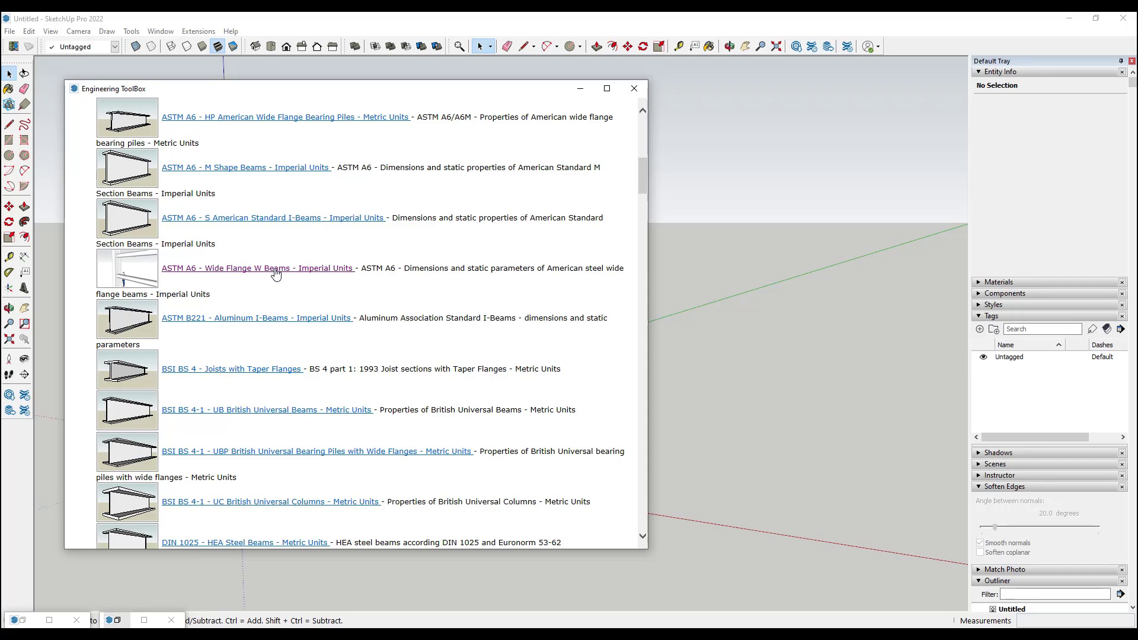
- Open the ASTM A6 Wide Flange W Beams table and scroll down to the W 16 x 40 row
left_click(276, 269)
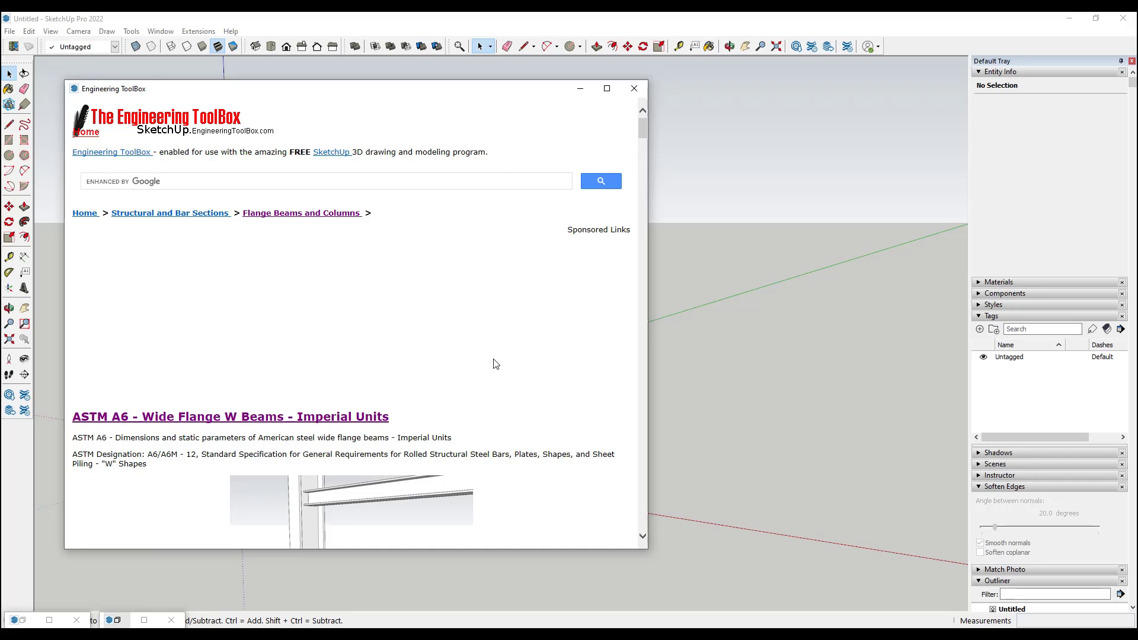
scroll(471, 388, "down", 10)
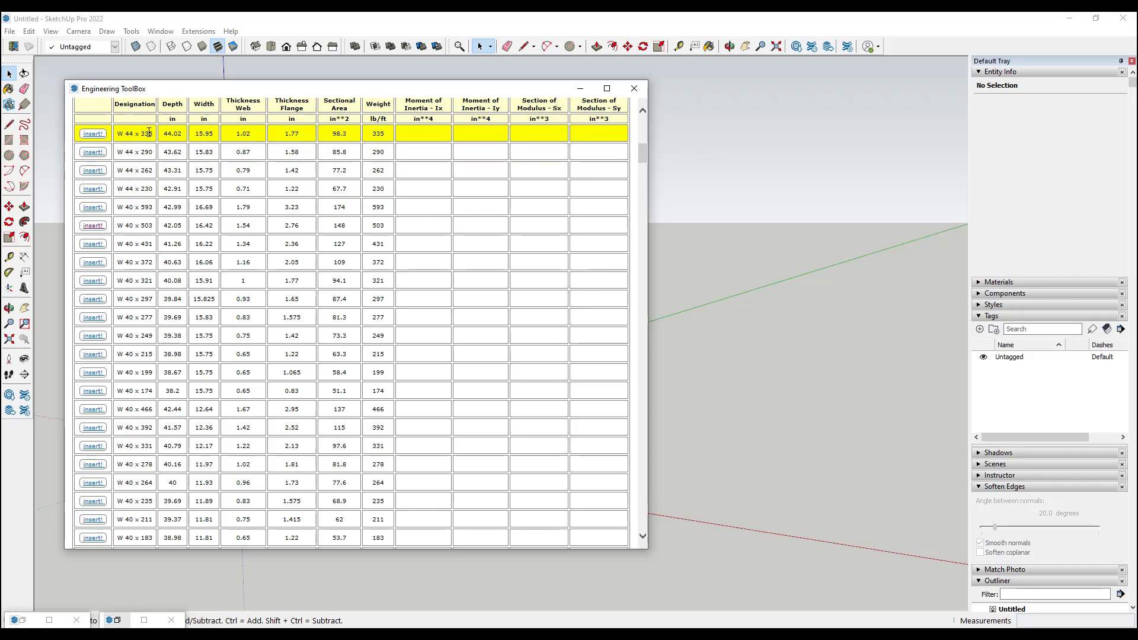
scroll(147, 237, "down", 15)
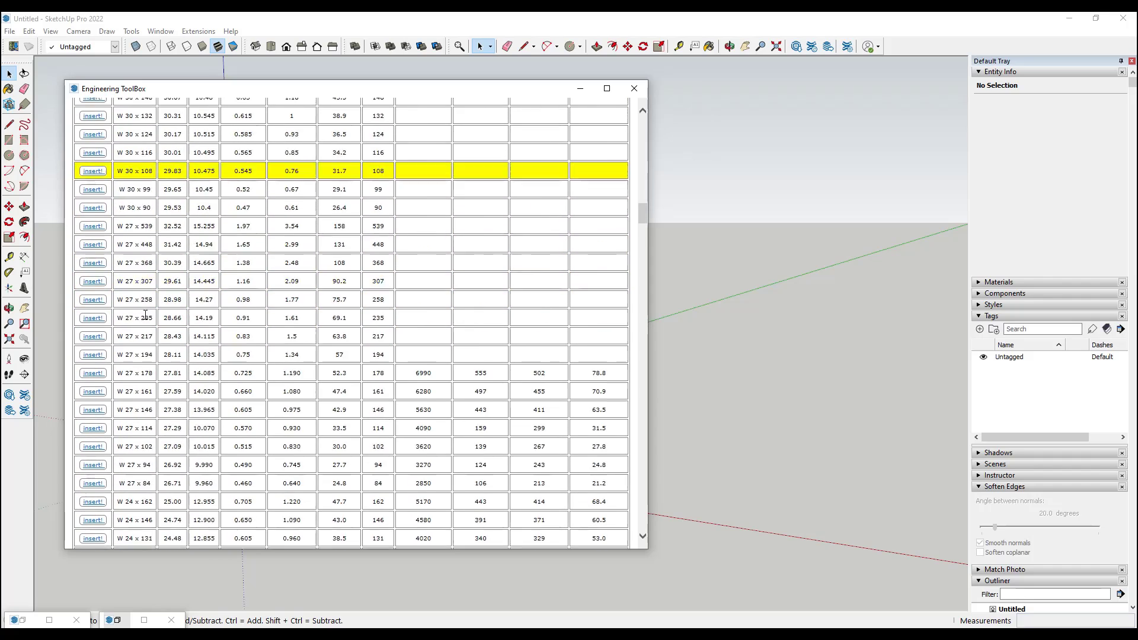
scroll(146, 315, "down", 20)
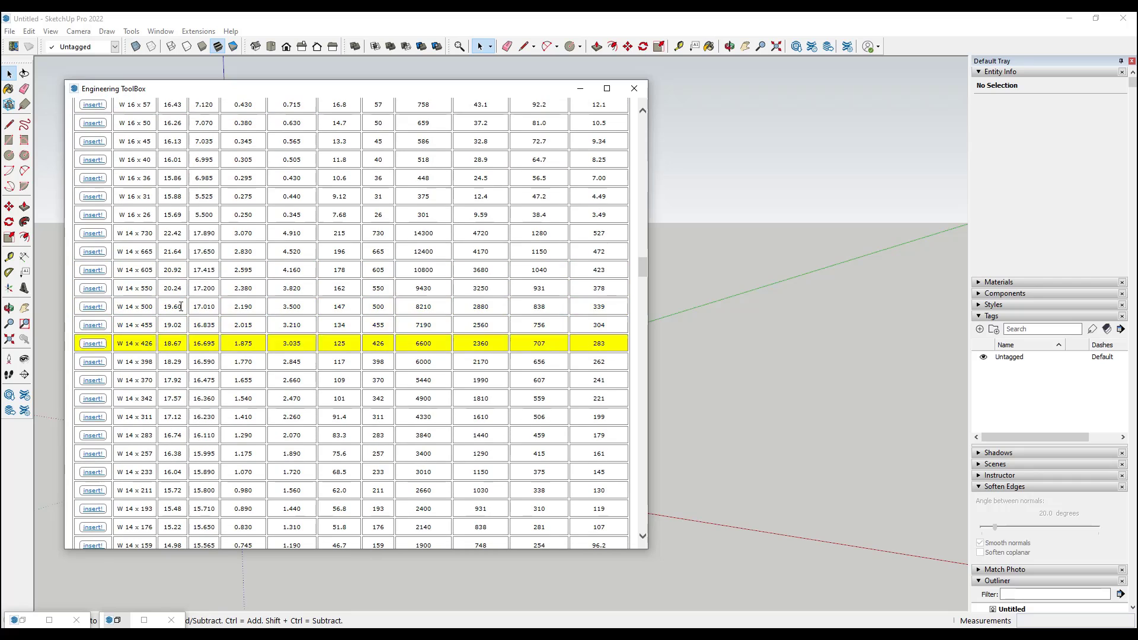
scroll(145, 287, "up", 1)
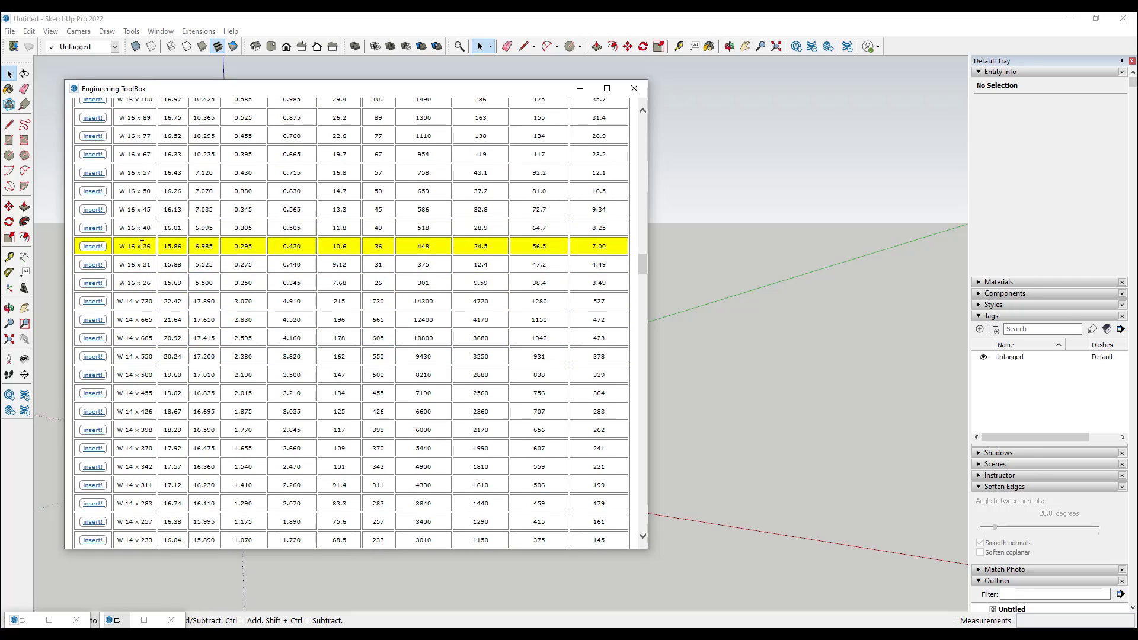
- Insert the W 16 x 40 beam into the model and select it
left_click(94, 228)
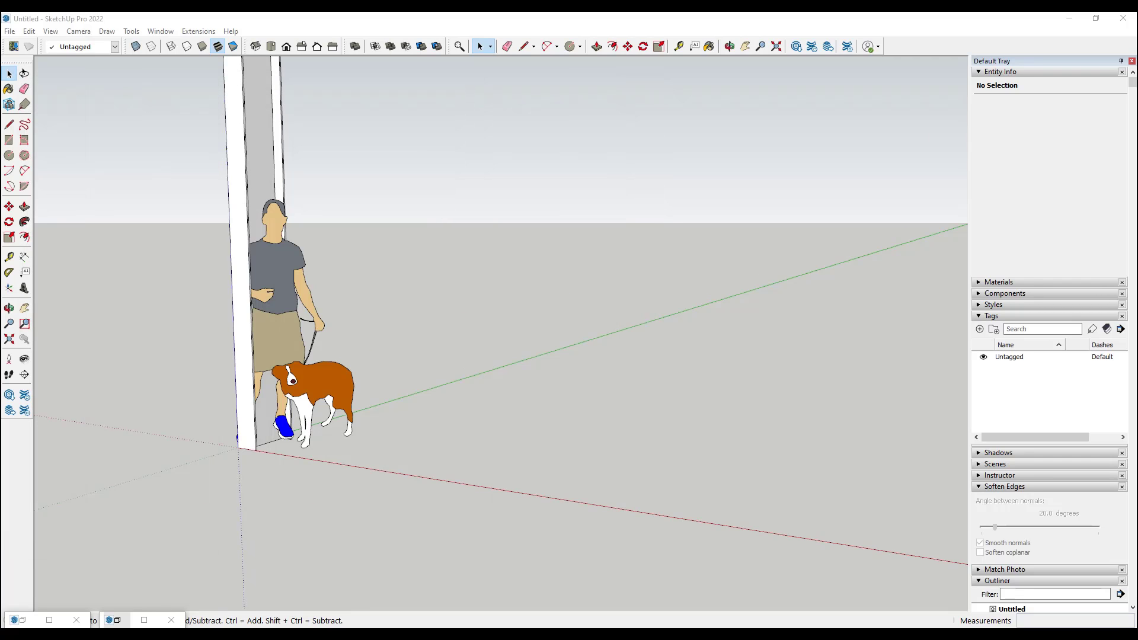
scroll(303, 312, "down", 5)
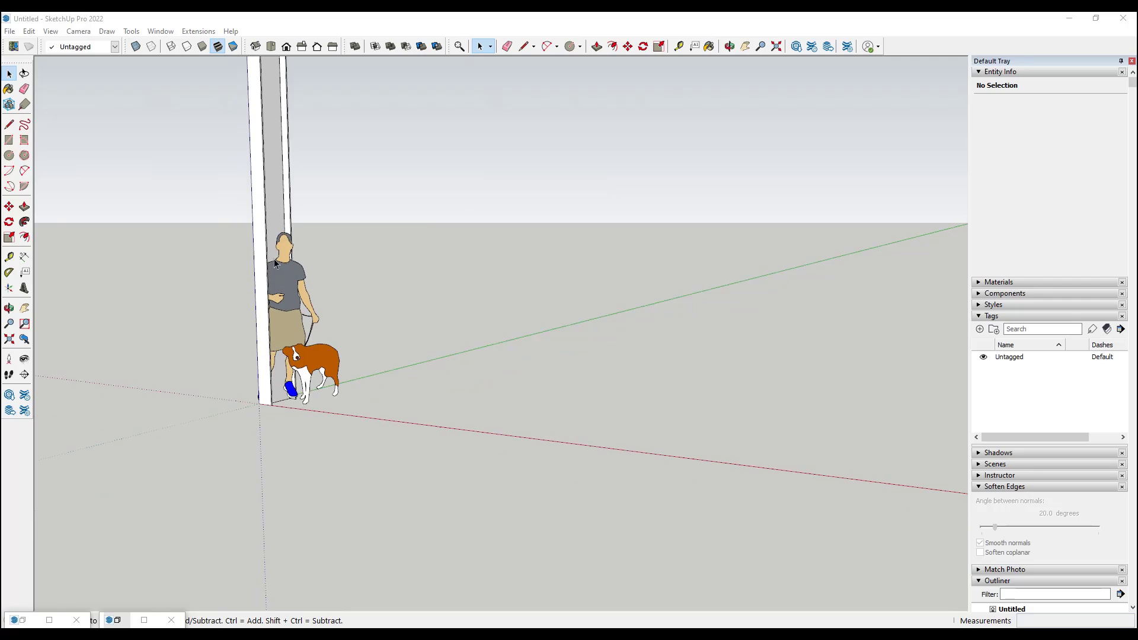
scroll(274, 185, "down", 3)
left_click(266, 169)
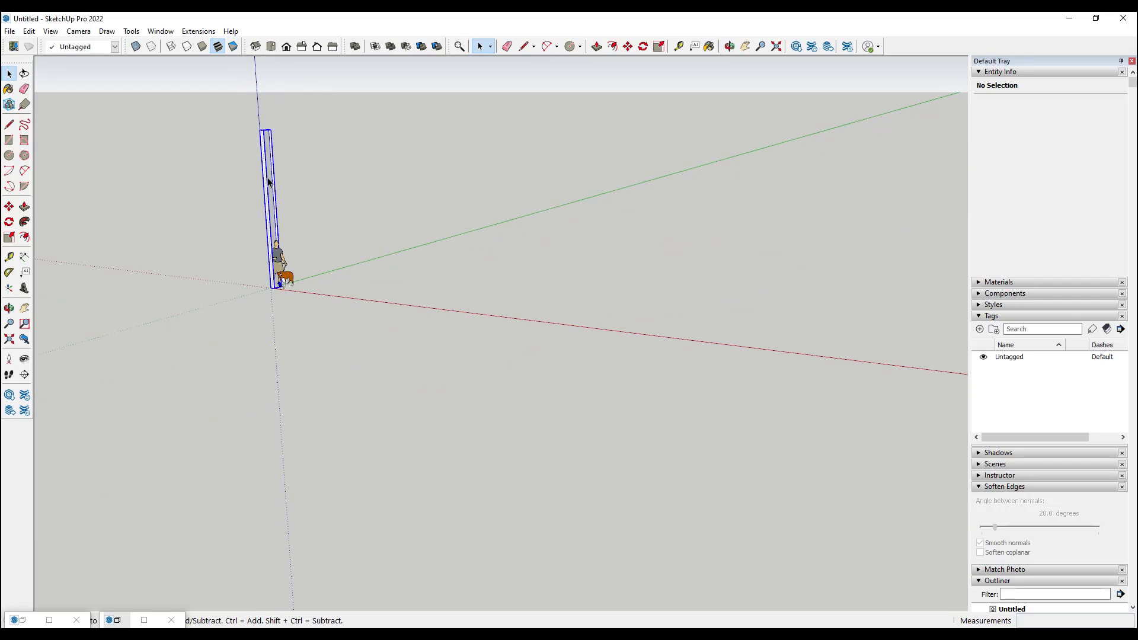
scroll(266, 169, "up", 3)
scroll(279, 223, "down", 2)
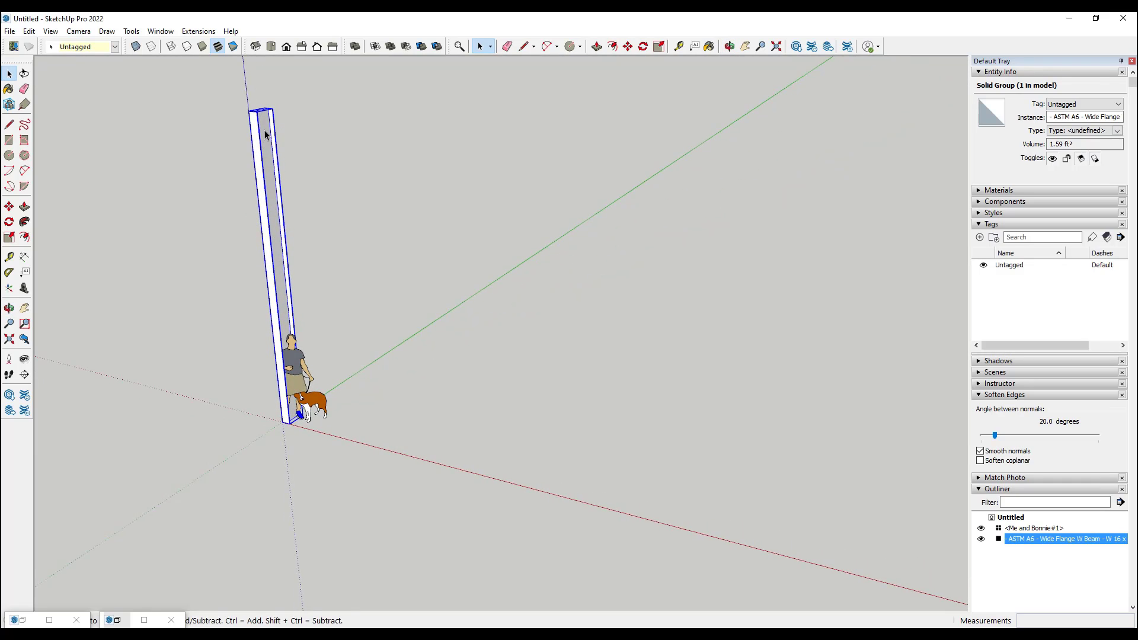
- Orbit around the beam, open its group and select all its geometry
middle_click_drag(282, 265, 428, 230)
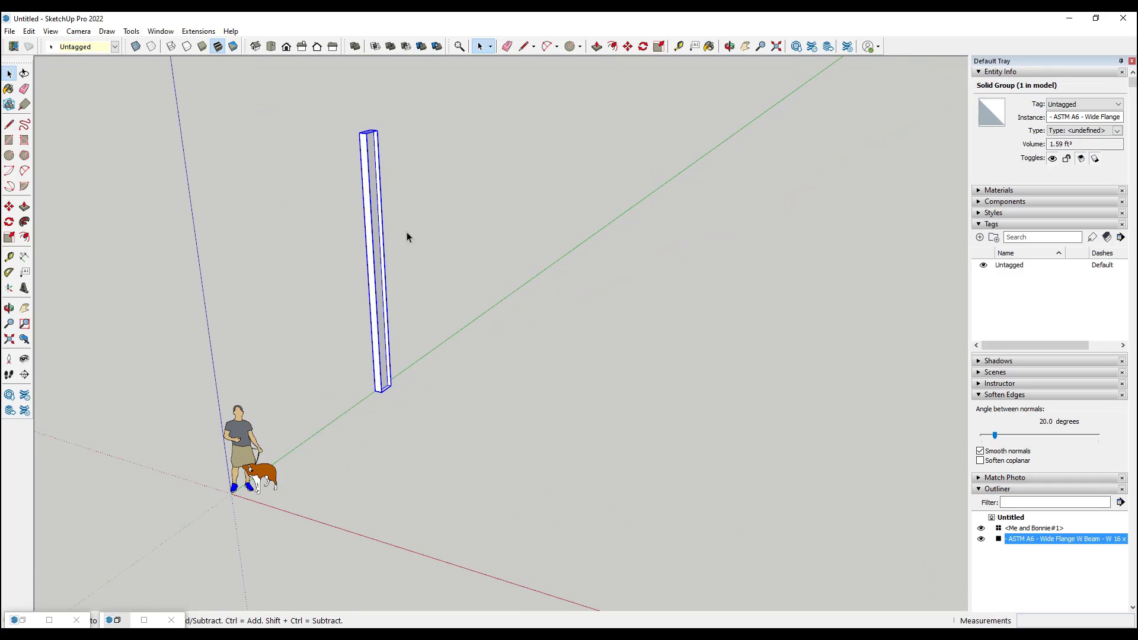
mouse_move(348, 185)
middle_mouse_down()
mouse_move(340, 211)
mouse_move(362, 173)
middle_mouse_up()
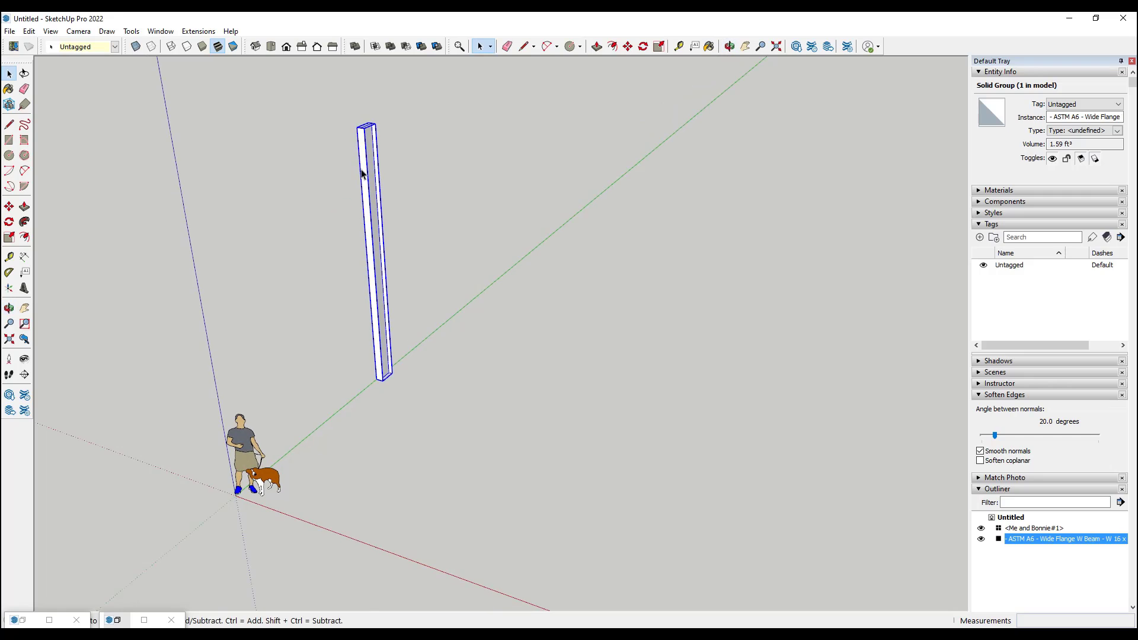
double_click(375, 227)
left_click_drag(395, 112, 226, 272)
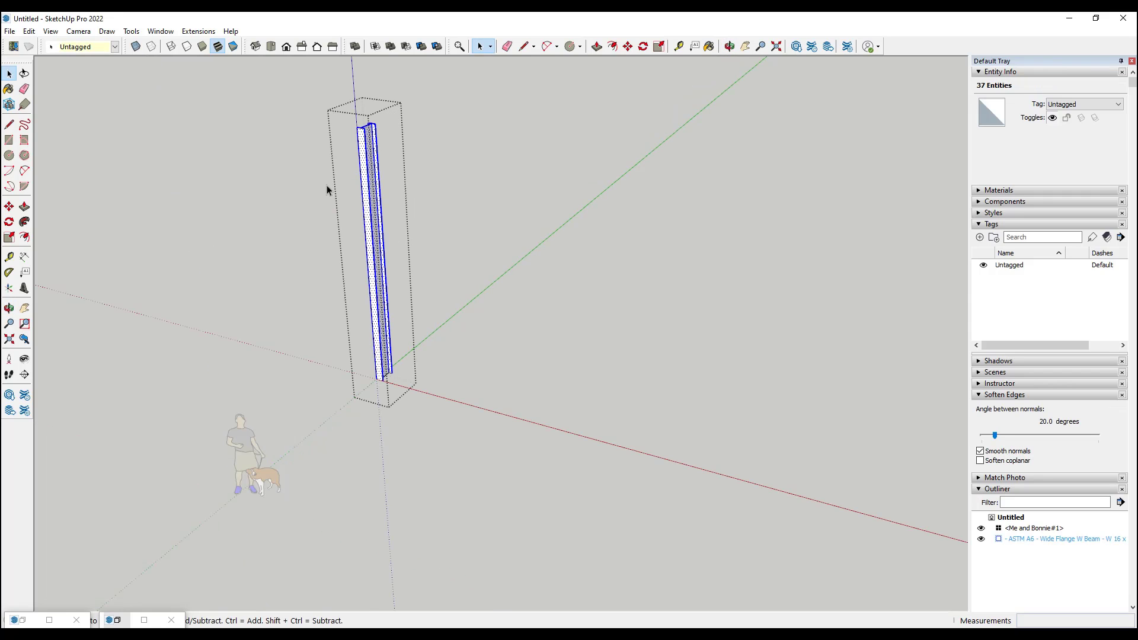
- Delete the beam's extruded length and Ctrl-copy the flat profile off to the right
key("Delete")
left_click(396, 384)
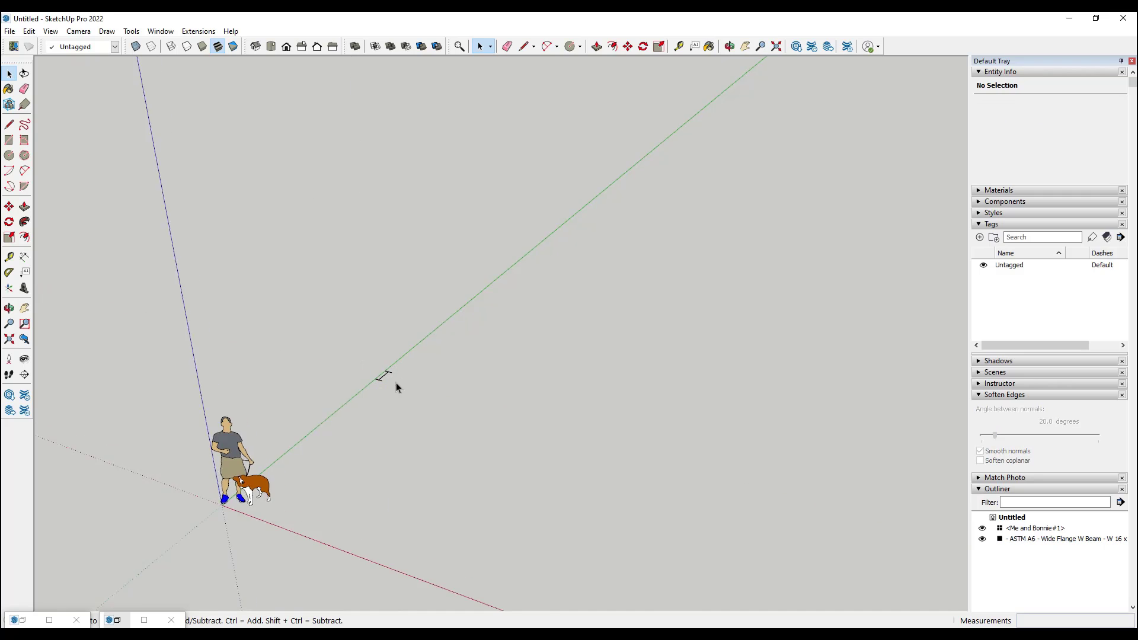
scroll(396, 382, "up", 10)
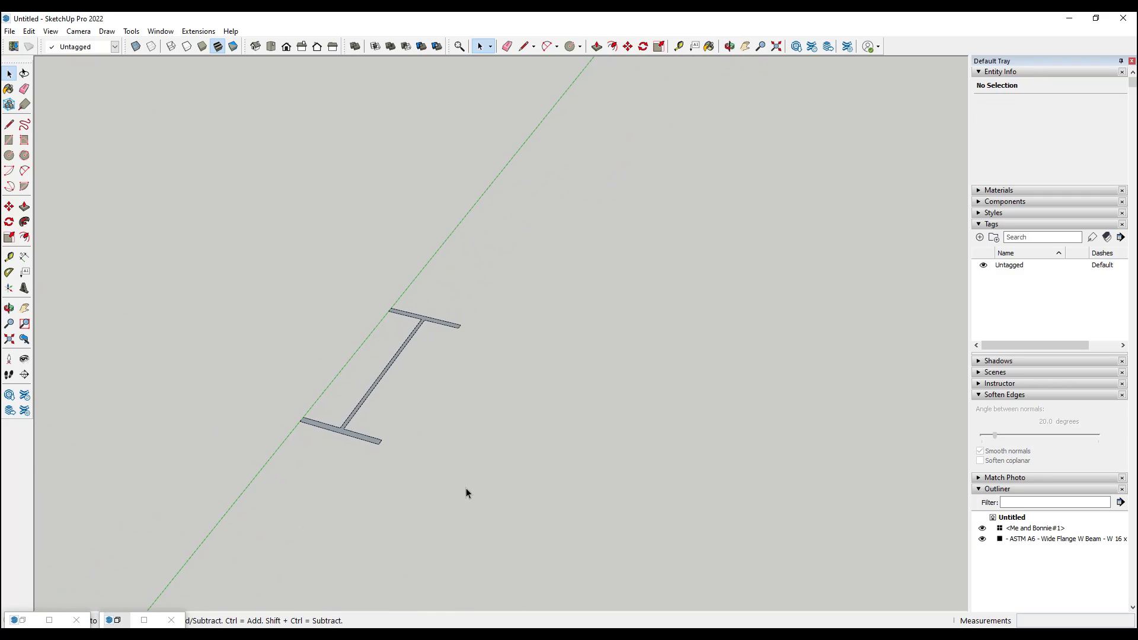
key("m")
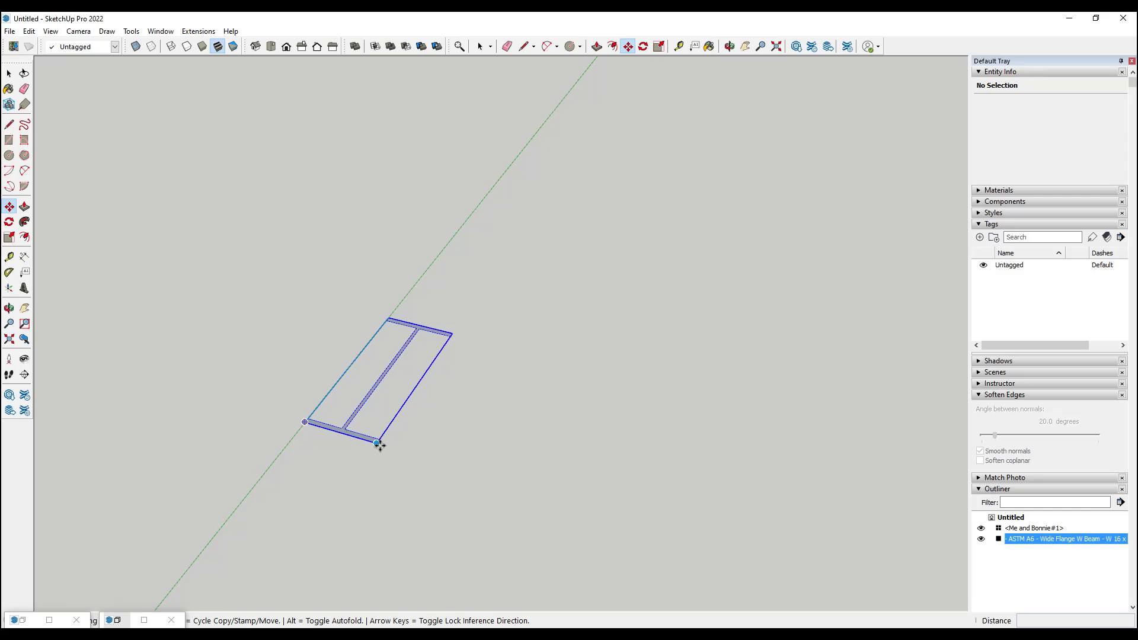
left_click(377, 443)
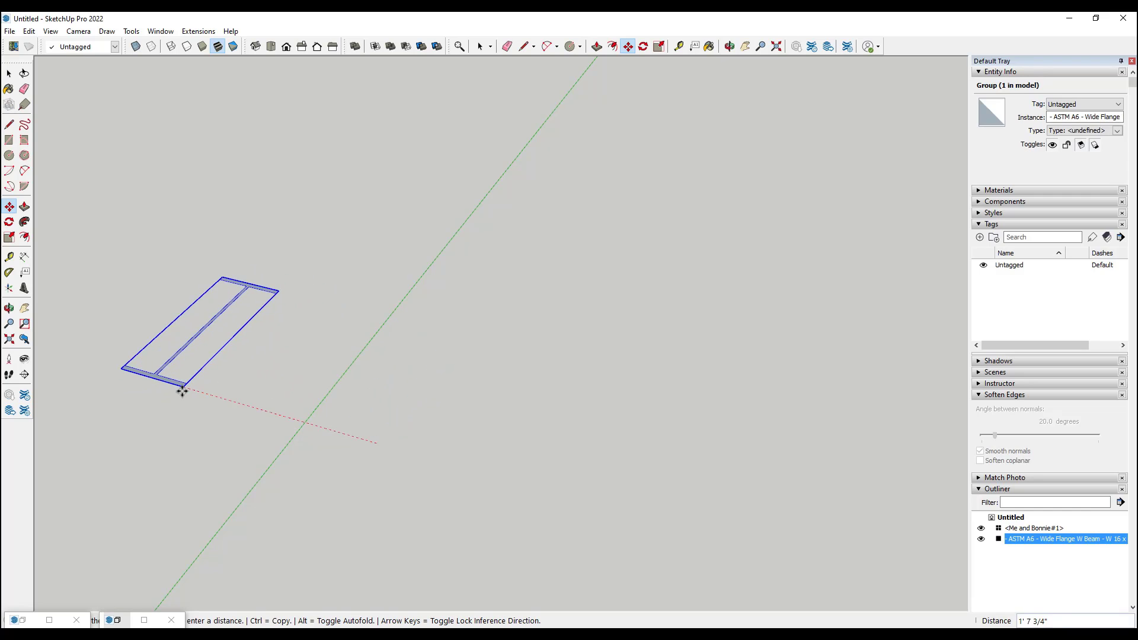
key("ctrl")
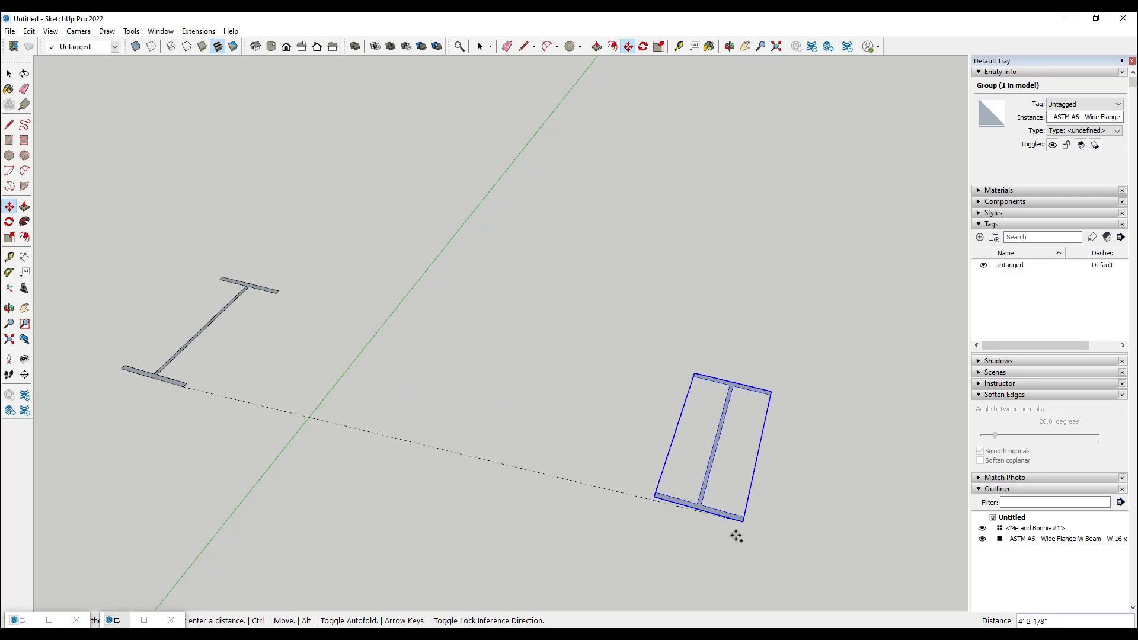
left_click(721, 539)
scroll(690, 522, "down", 1)
key("space")
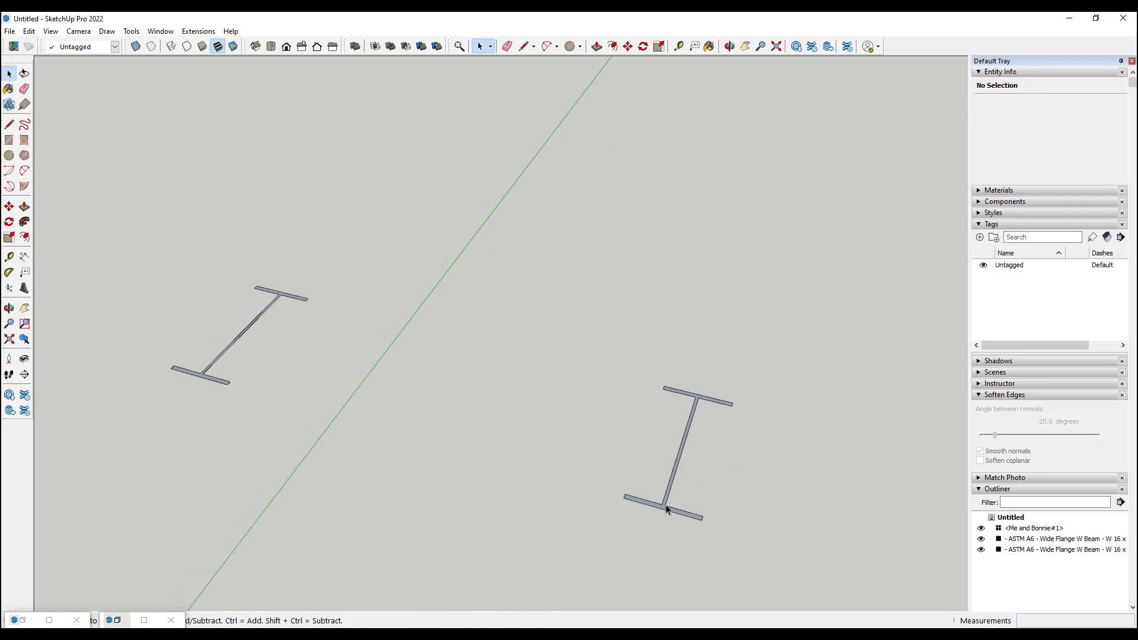
- Push/Pull the copied profile's face upward into a tall I-beam
double_click(666, 503)
middle_click_drag(600, 502, 625, 493)
key("p")
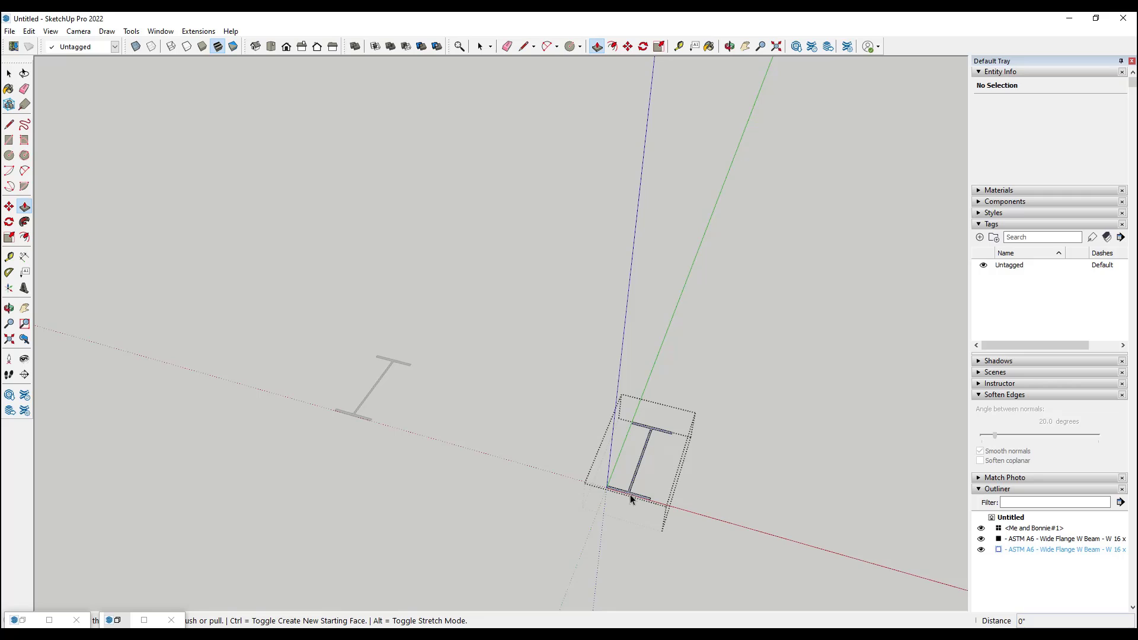
left_click(627, 494)
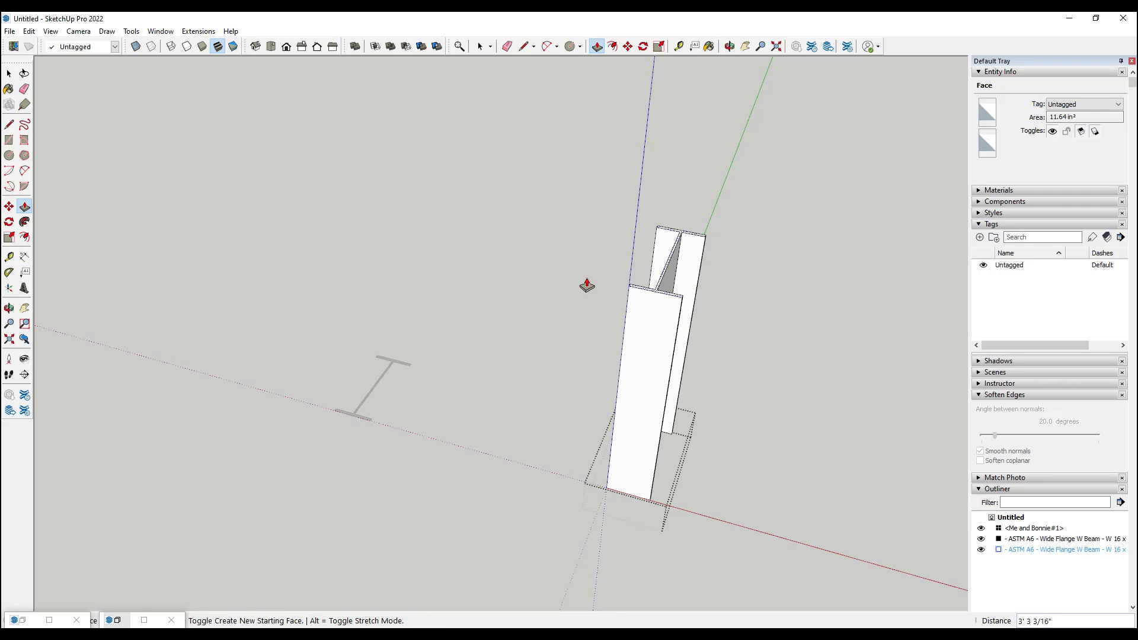
left_click(593, 228)
key("space")
middle_click_drag(592, 229, 734, 362)
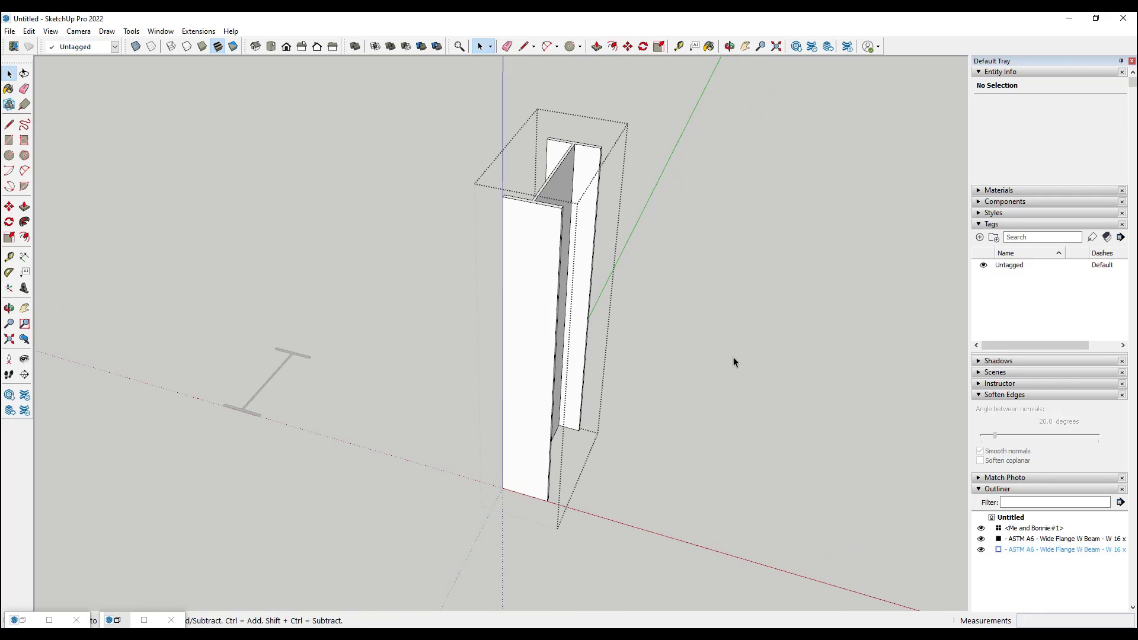
middle_click_drag(551, 377, 694, 357)
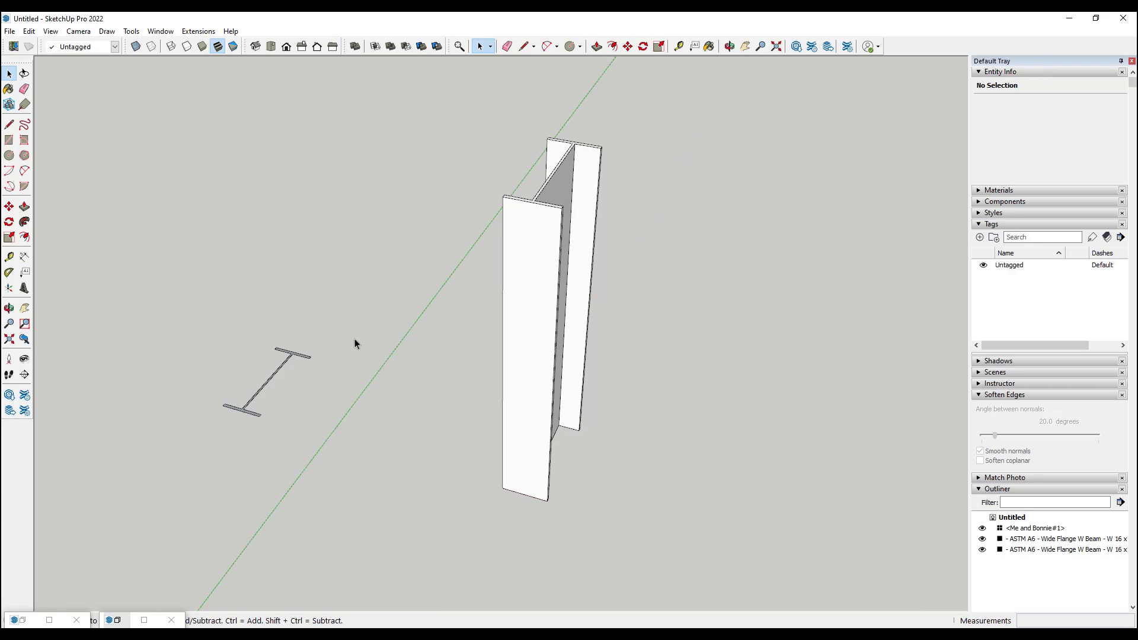
middle_click_drag(354, 339, 460, 305)
- Attach a leader label 'ASTM A6 - Wide Flange W Beam - W 16 x 40' to the flat profile
scroll(181, 437, "up", 4)
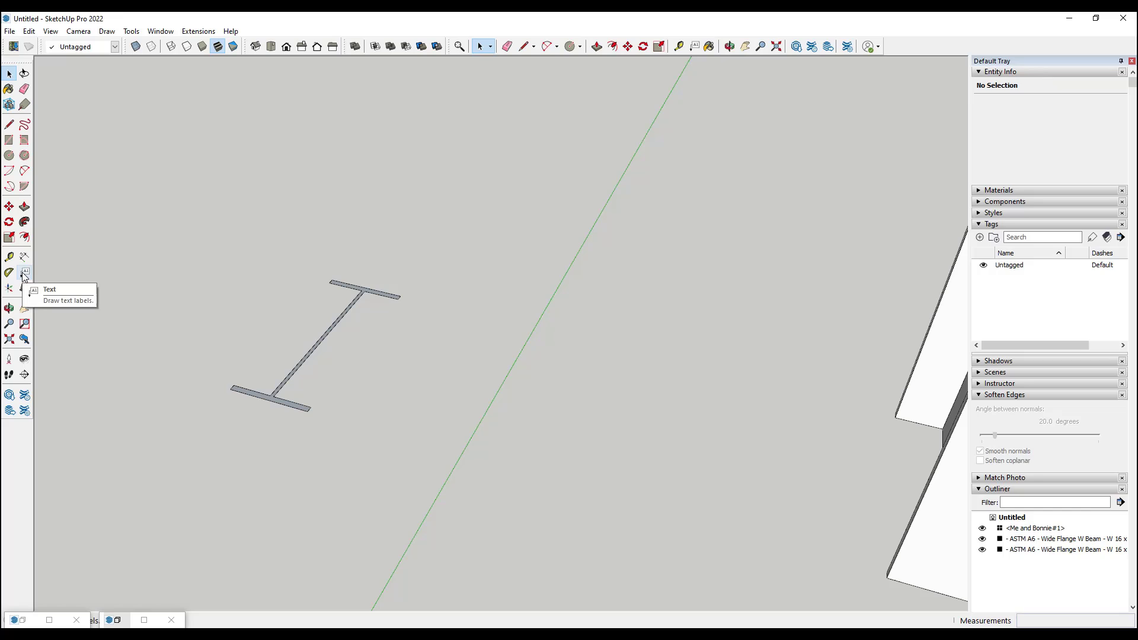
left_click(25, 272)
left_click(230, 389)
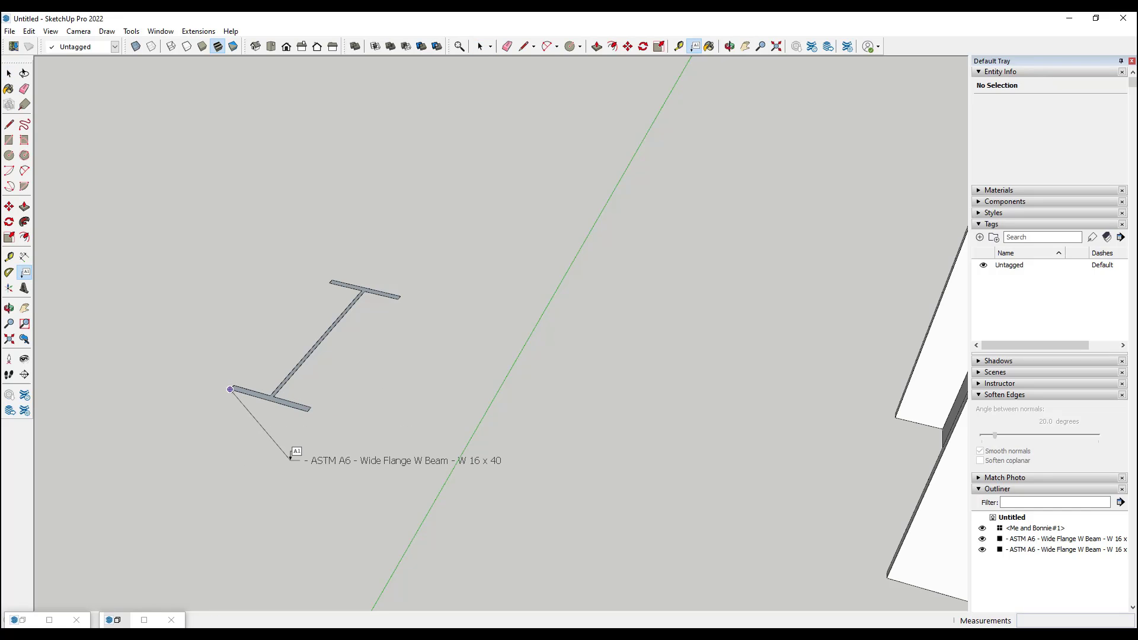
left_click(291, 457)
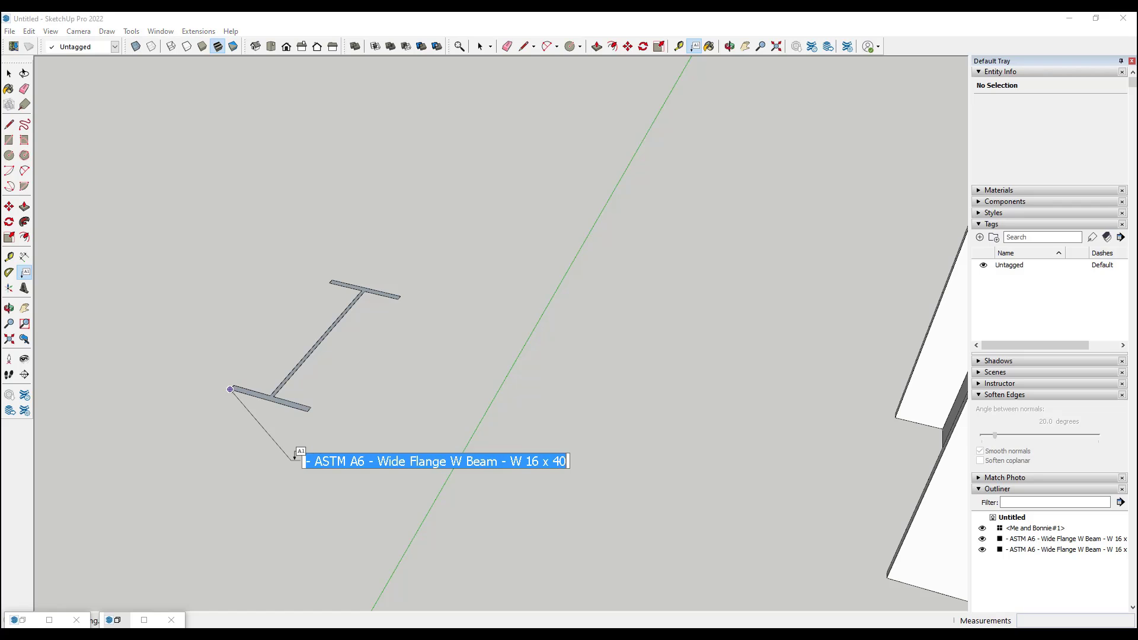
left_click(451, 414)
key("space")
scroll(491, 482, "down", 2)
scroll(474, 443, "down", 4)
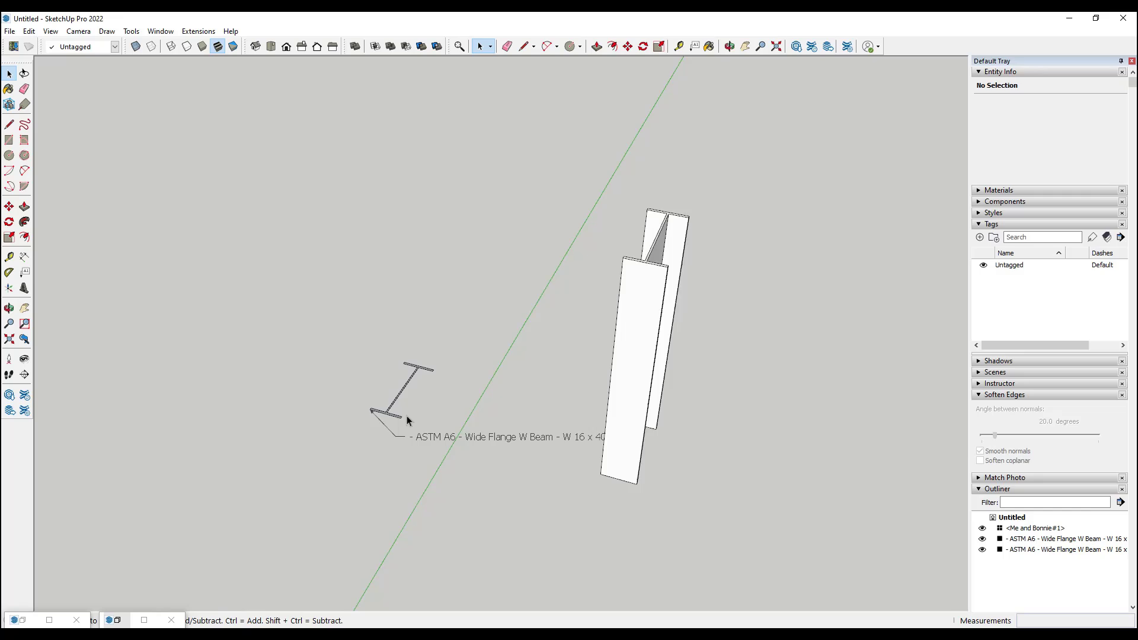
- Reopen the wide-flange size table and insert the W 44 x 335 beam
double_click(406, 415)
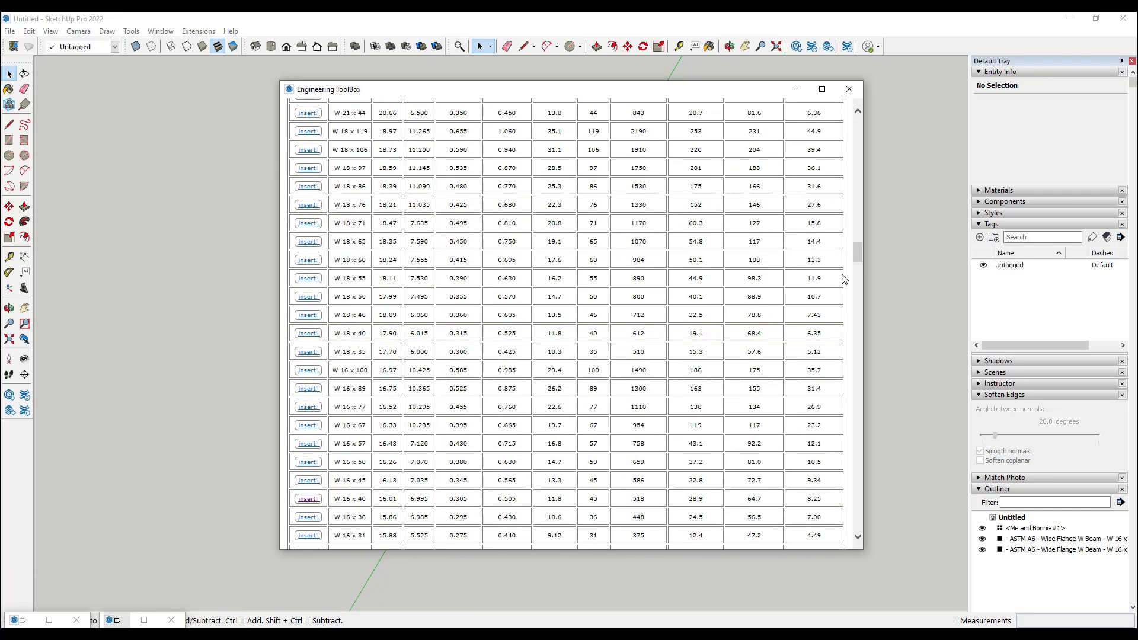
left_click_drag(857, 254, 873, 84)
scroll(449, 426, "down", 10)
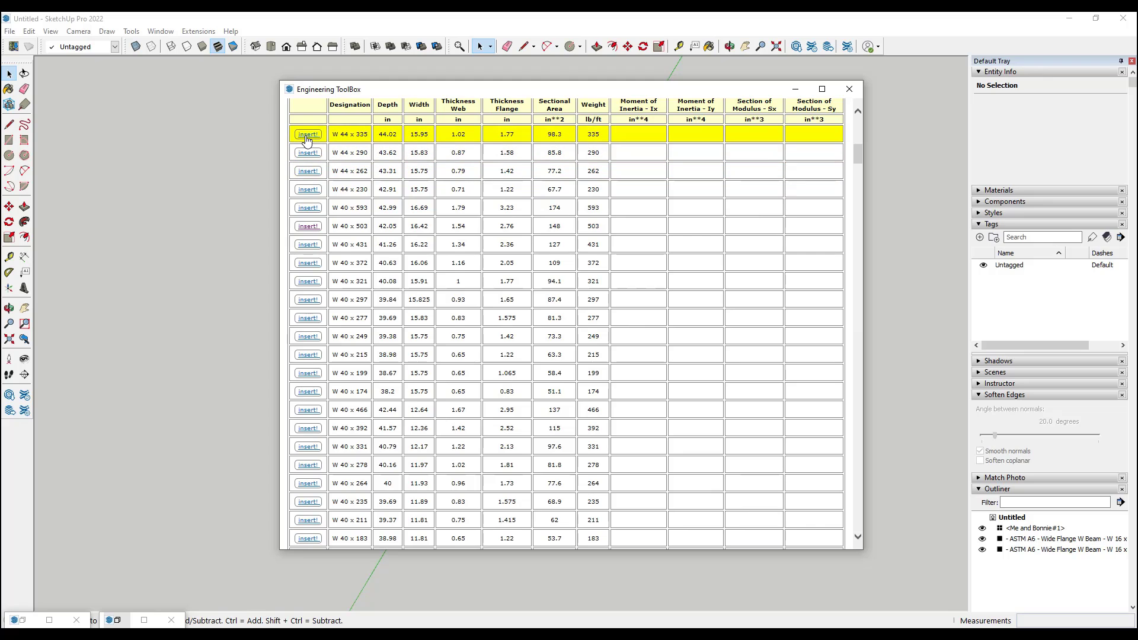
left_click(308, 134)
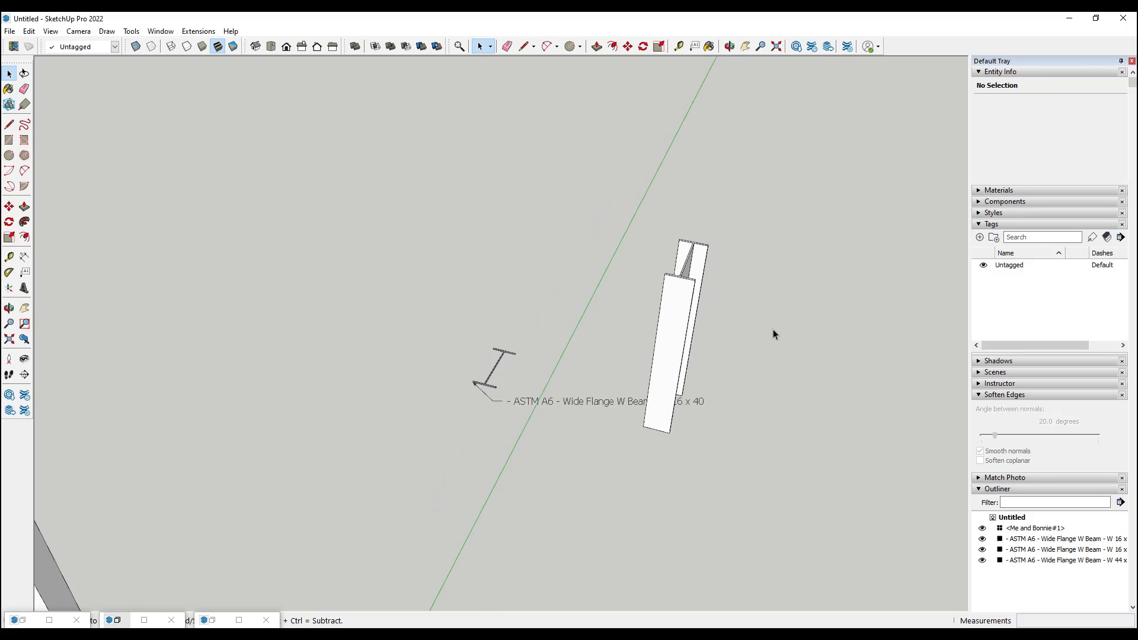
- Strip the W 44 beam's extrusion and move its profile beside the W 16 x 40
middle_click_drag(773, 329, 496, 315)
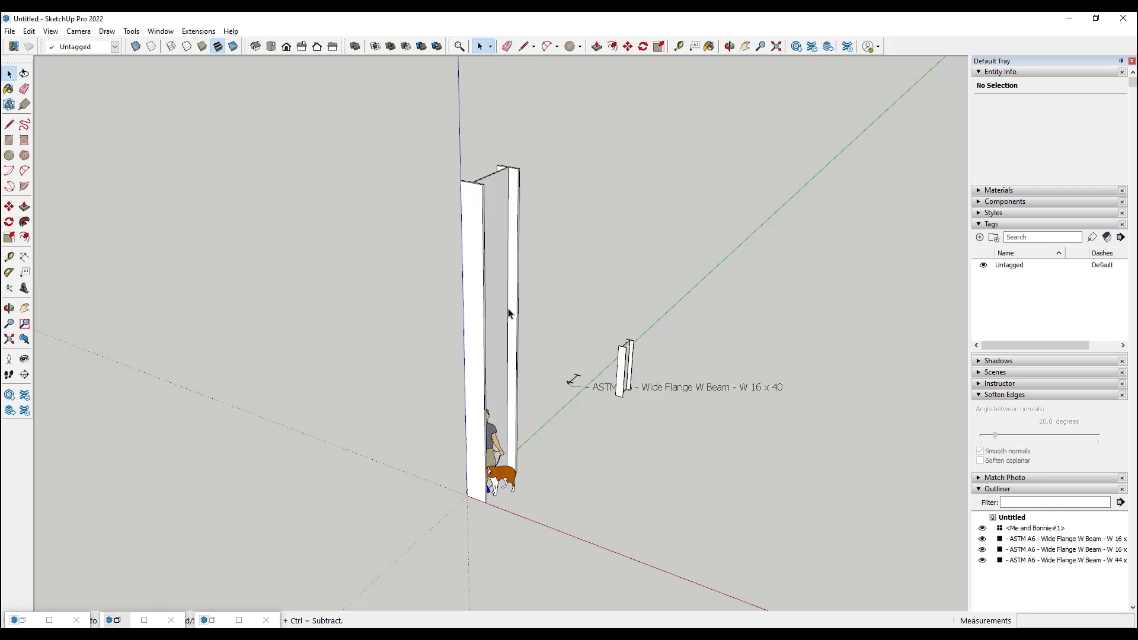
double_click(509, 313)
key("ctrl+a")
key("Delete")
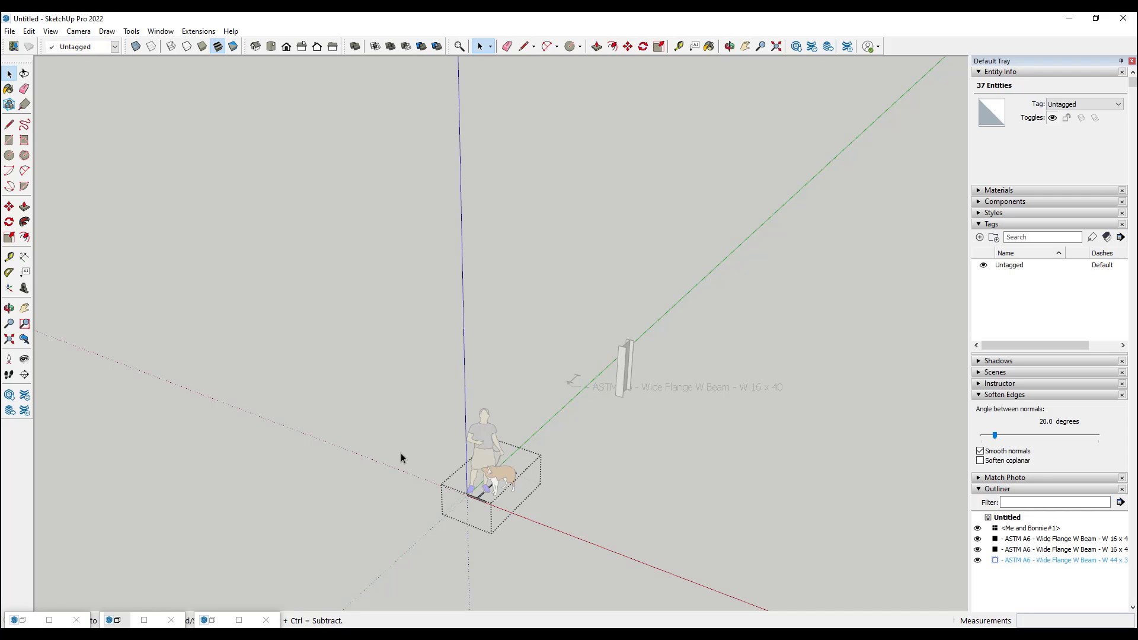
key("Escape")
key("Escape")
key("m")
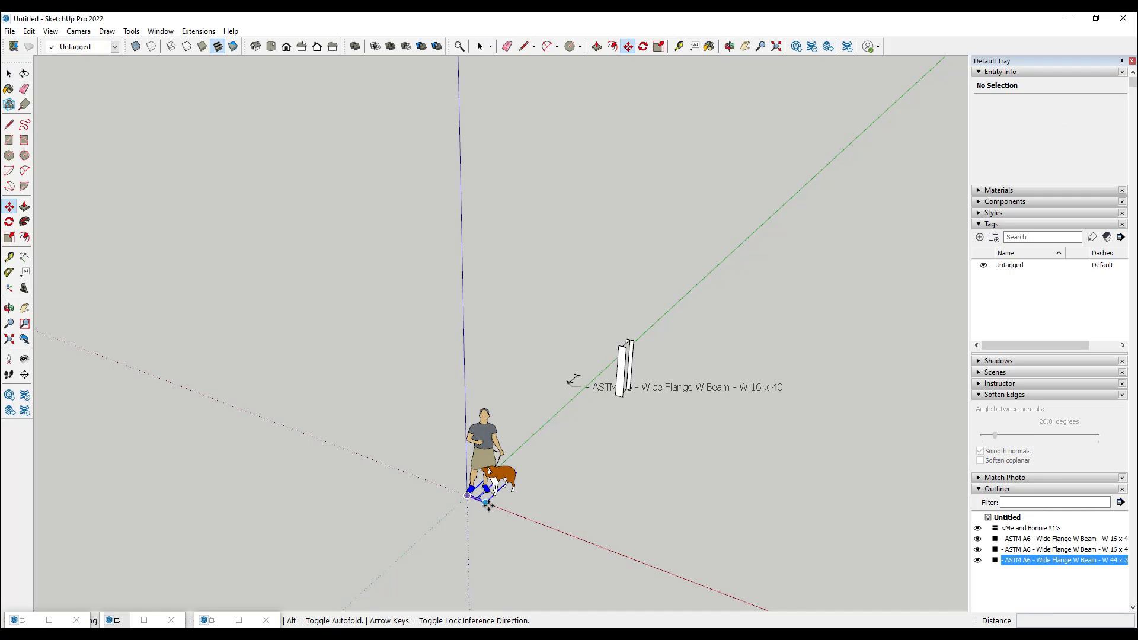
left_click(485, 507)
left_click(531, 377)
key("space")
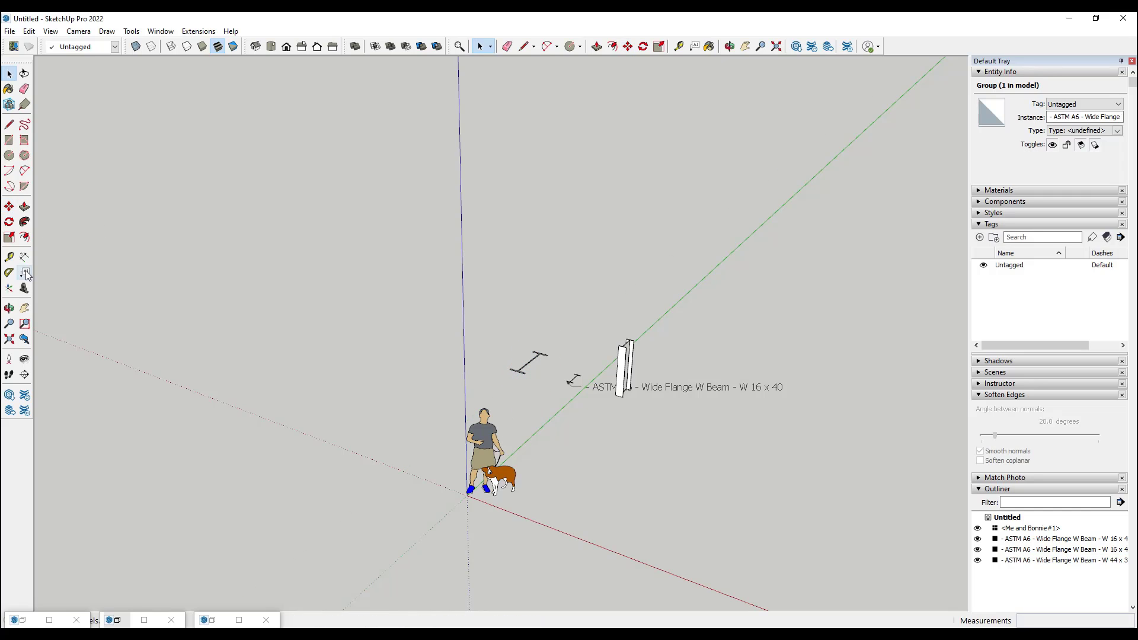
- Label the W 44 x 335 profile with its name using a leader text
left_click(24, 273)
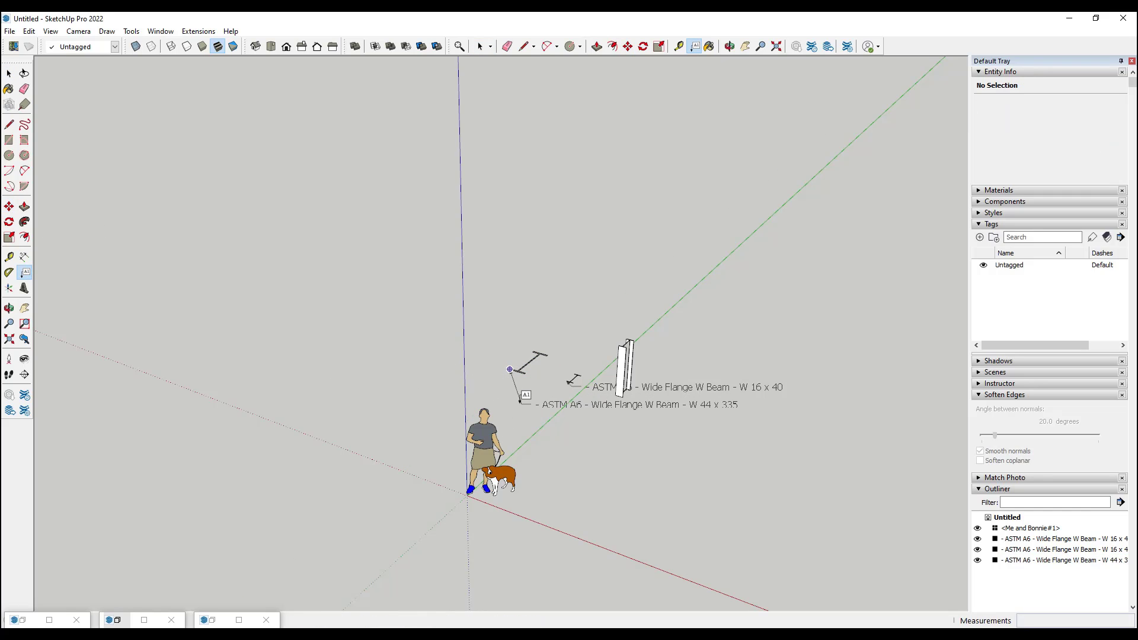
left_click(522, 401)
key("space")
scroll(524, 391, "up", 3)
middle_click_drag(524, 386, 583, 330)
scroll(583, 329, "up", 3)
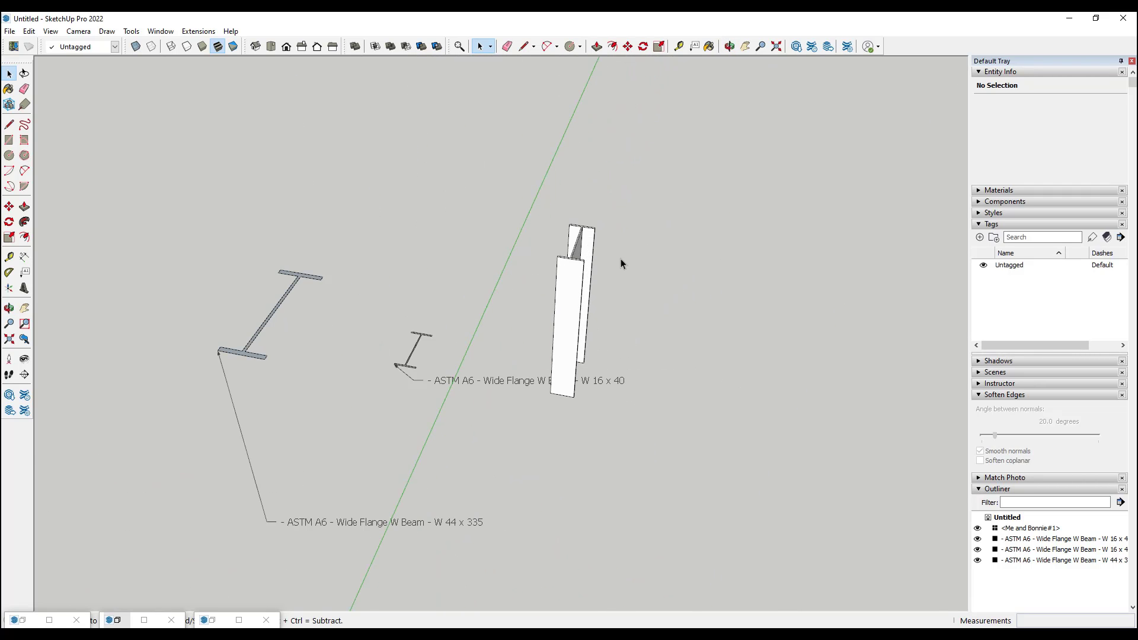
- Reopen Engineering ToolBox and scroll to Piping Flanges, where AS 2129 plate flanges are listed
left_click(198, 31)
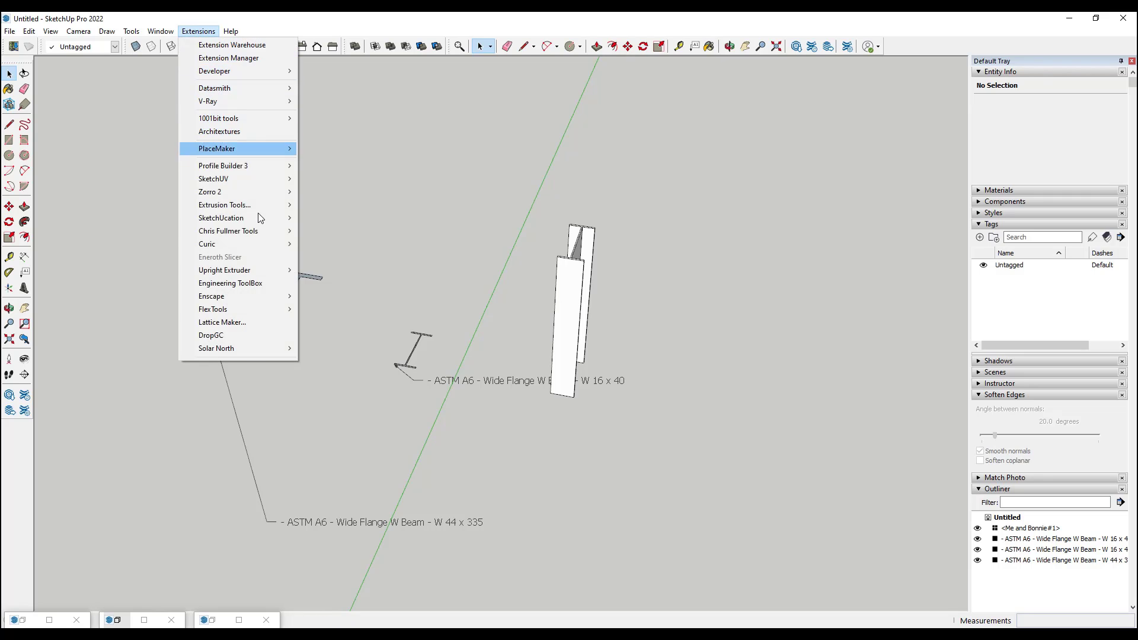
left_click(253, 284)
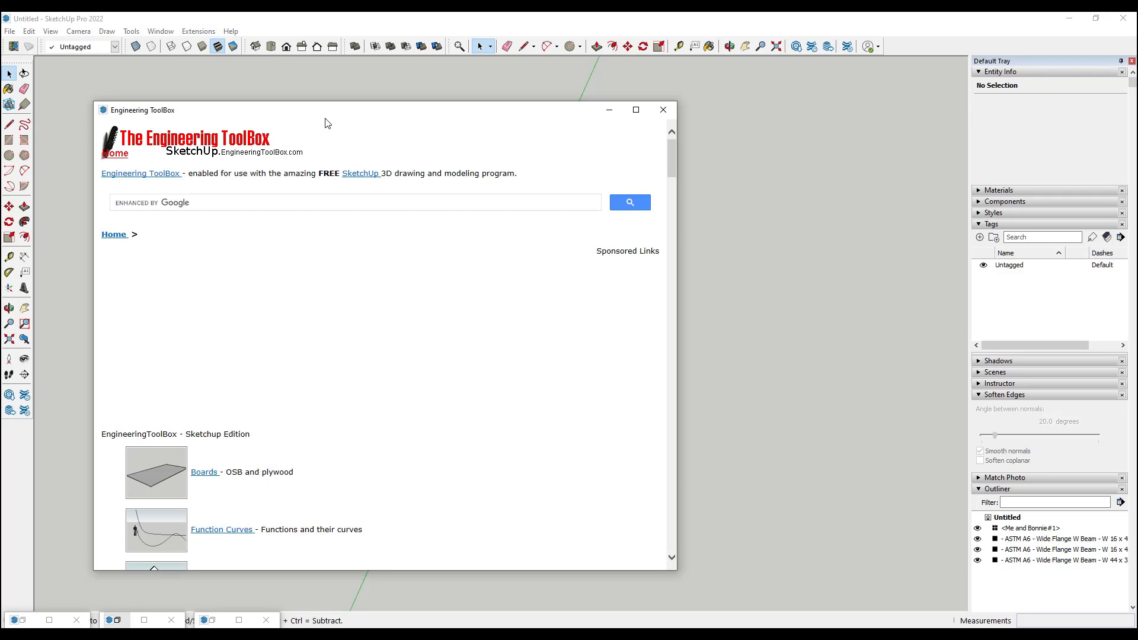
scroll(367, 457, "down", 5)
scroll(352, 358, "down", 3)
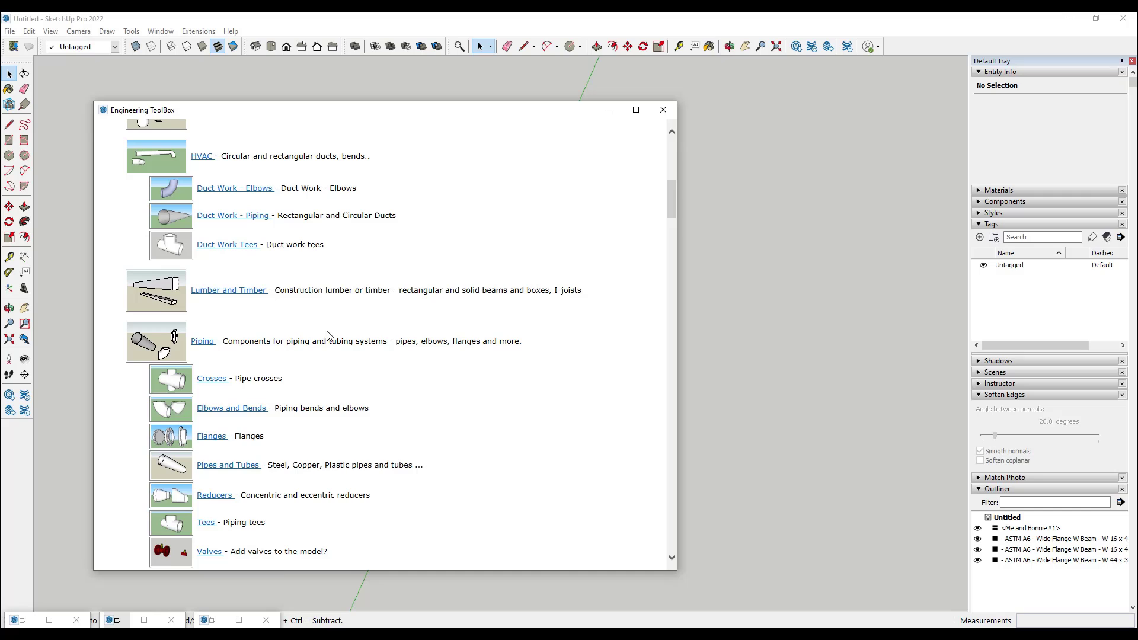
scroll(288, 365, "down", 3)
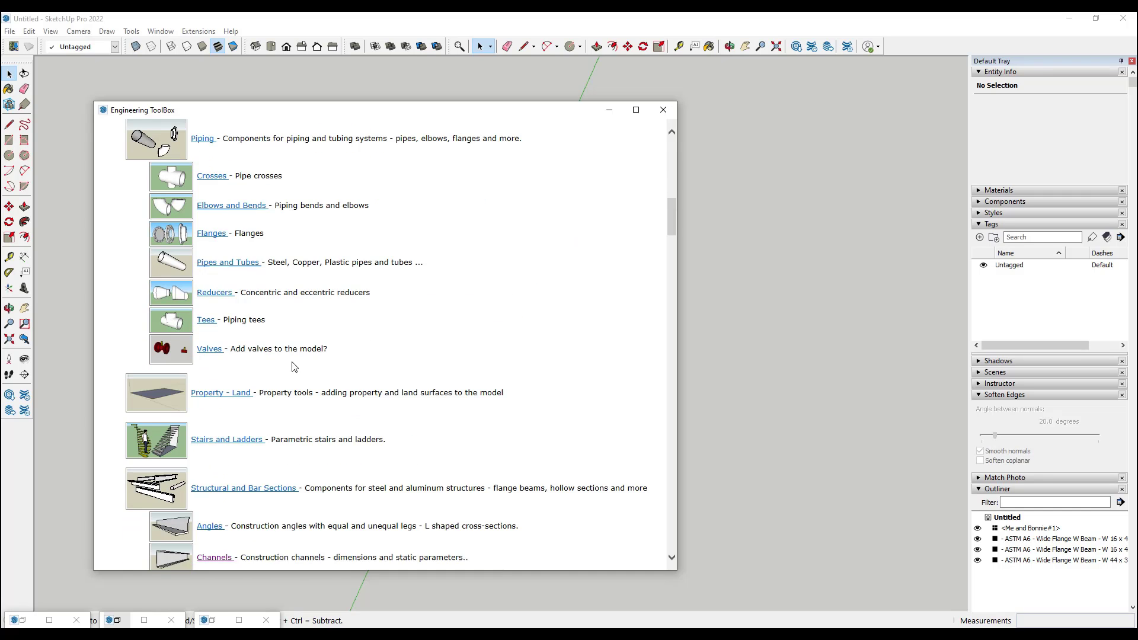
scroll(356, 297, "down", 3)
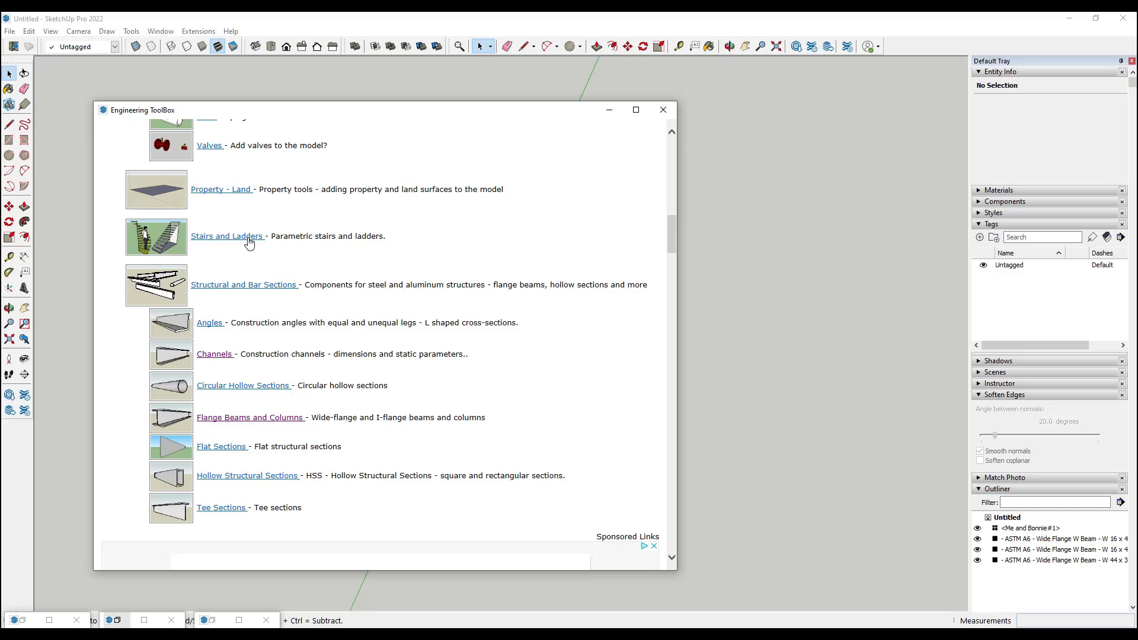
scroll(328, 328, "up", 3)
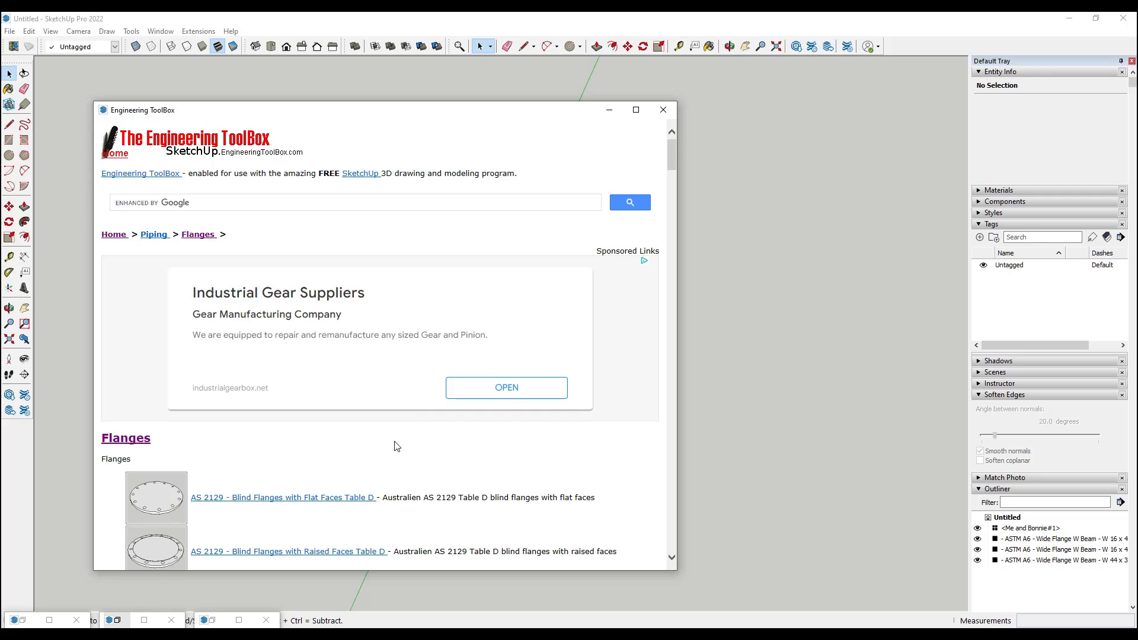
scroll(368, 419, "down", 5)
scroll(323, 396, "down", 1)
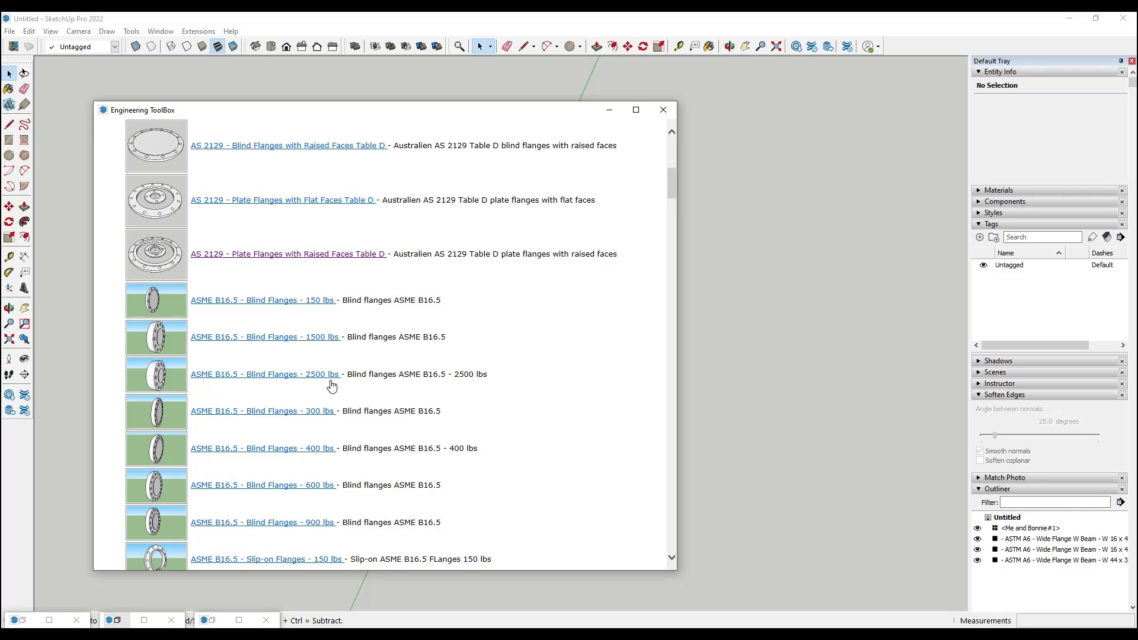
- Insert the size 200 AS 2129 raised-face plate flange and close the ToolBox window
scroll(394, 371, "down", 10)
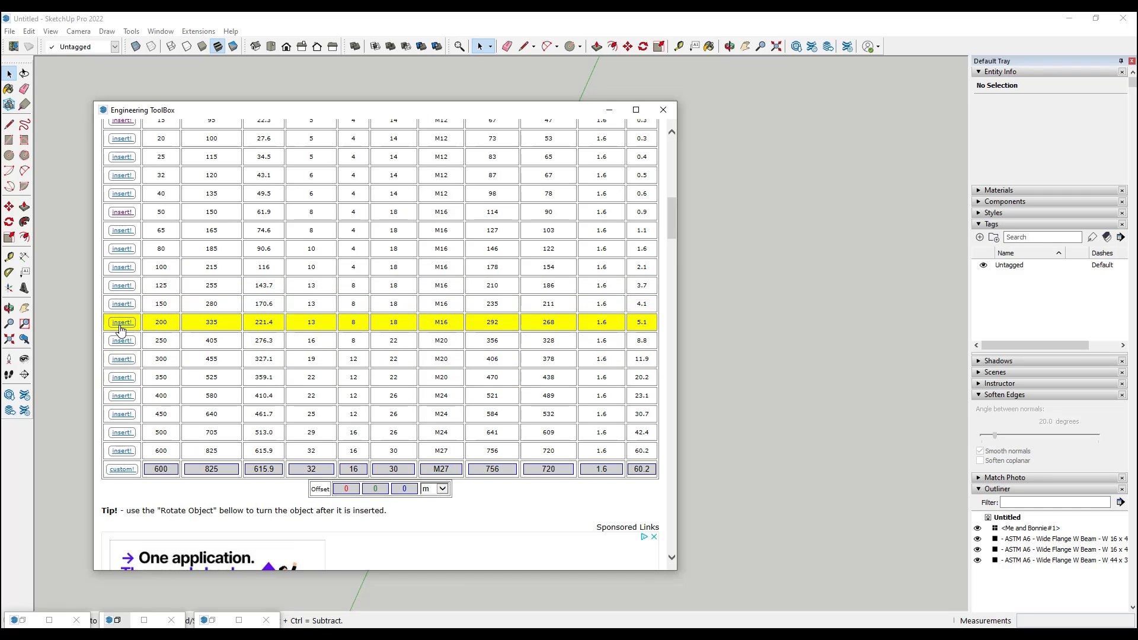
left_click(122, 323)
left_click(663, 110)
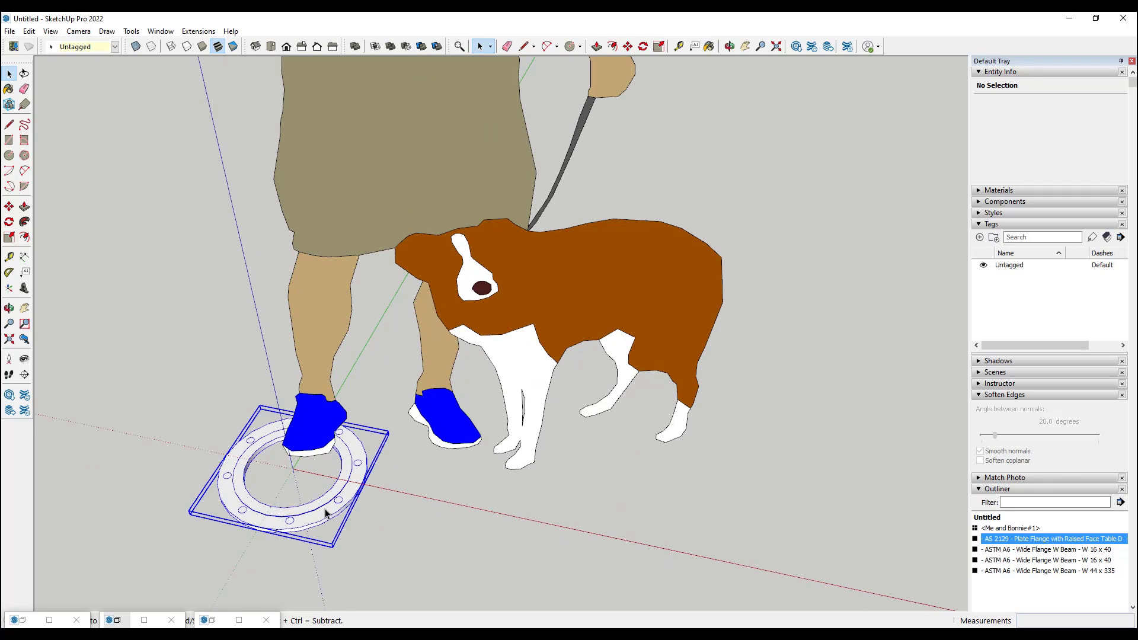
scroll(571, 335, "down", 8)
scroll(363, 334, "up", 5)
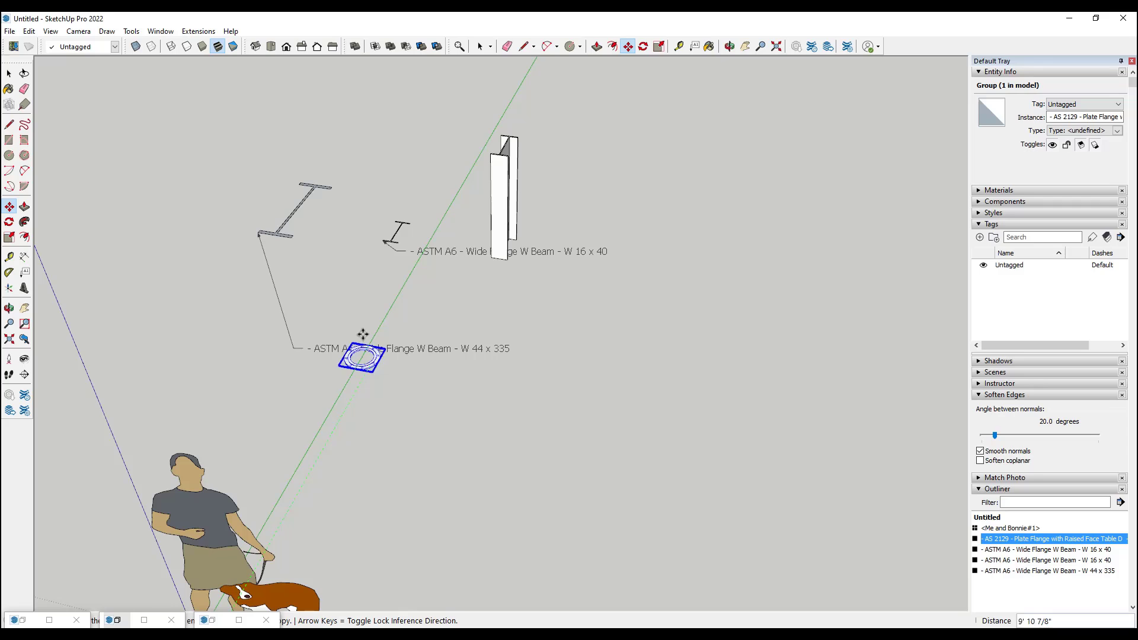